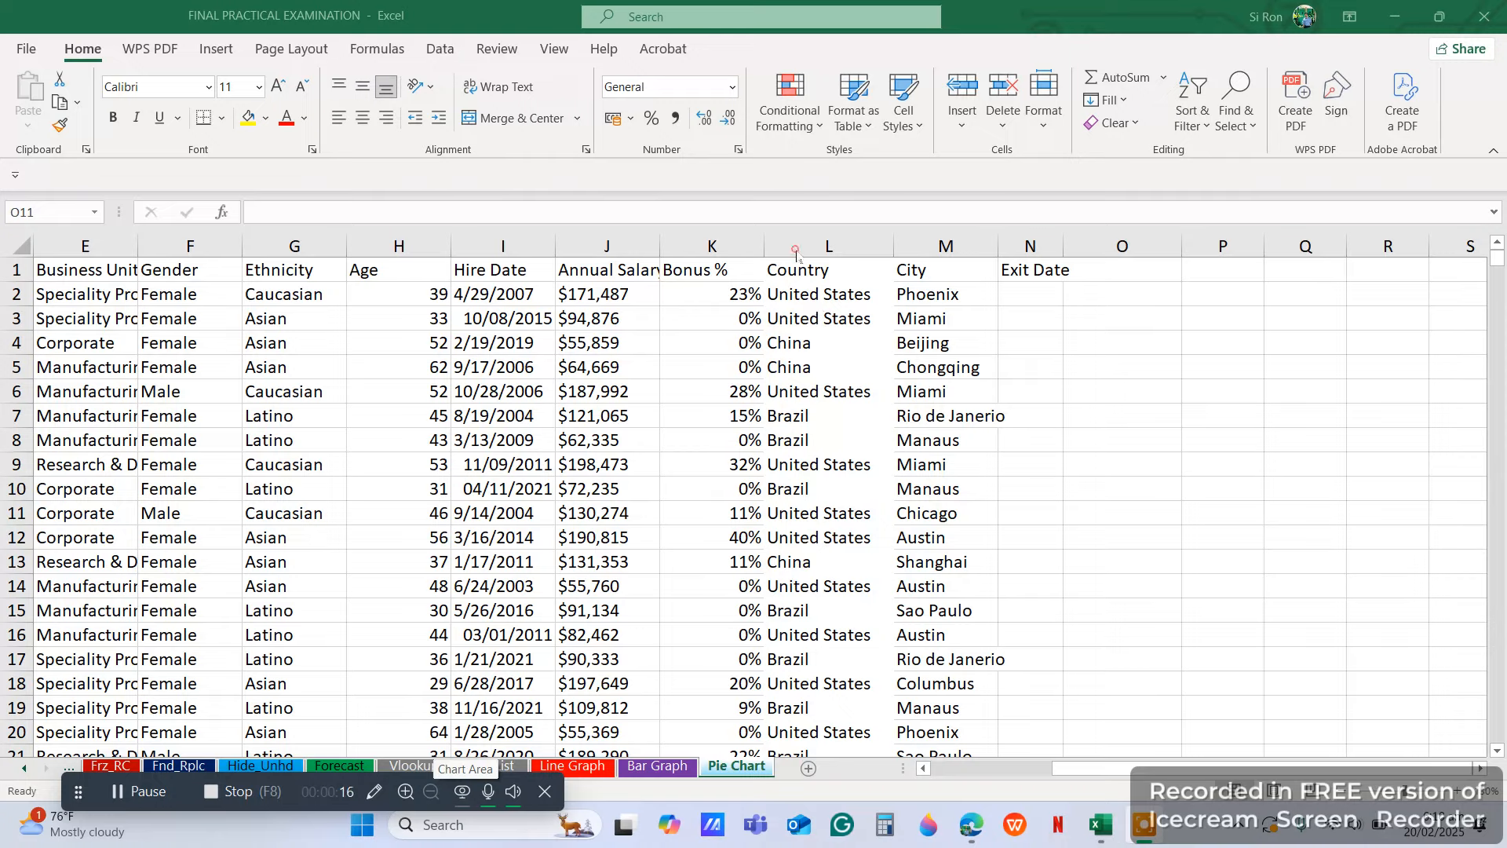
Step: Highlight the Country and City columns in yellow and hide columns A through K
drag(796, 248, 926, 246)
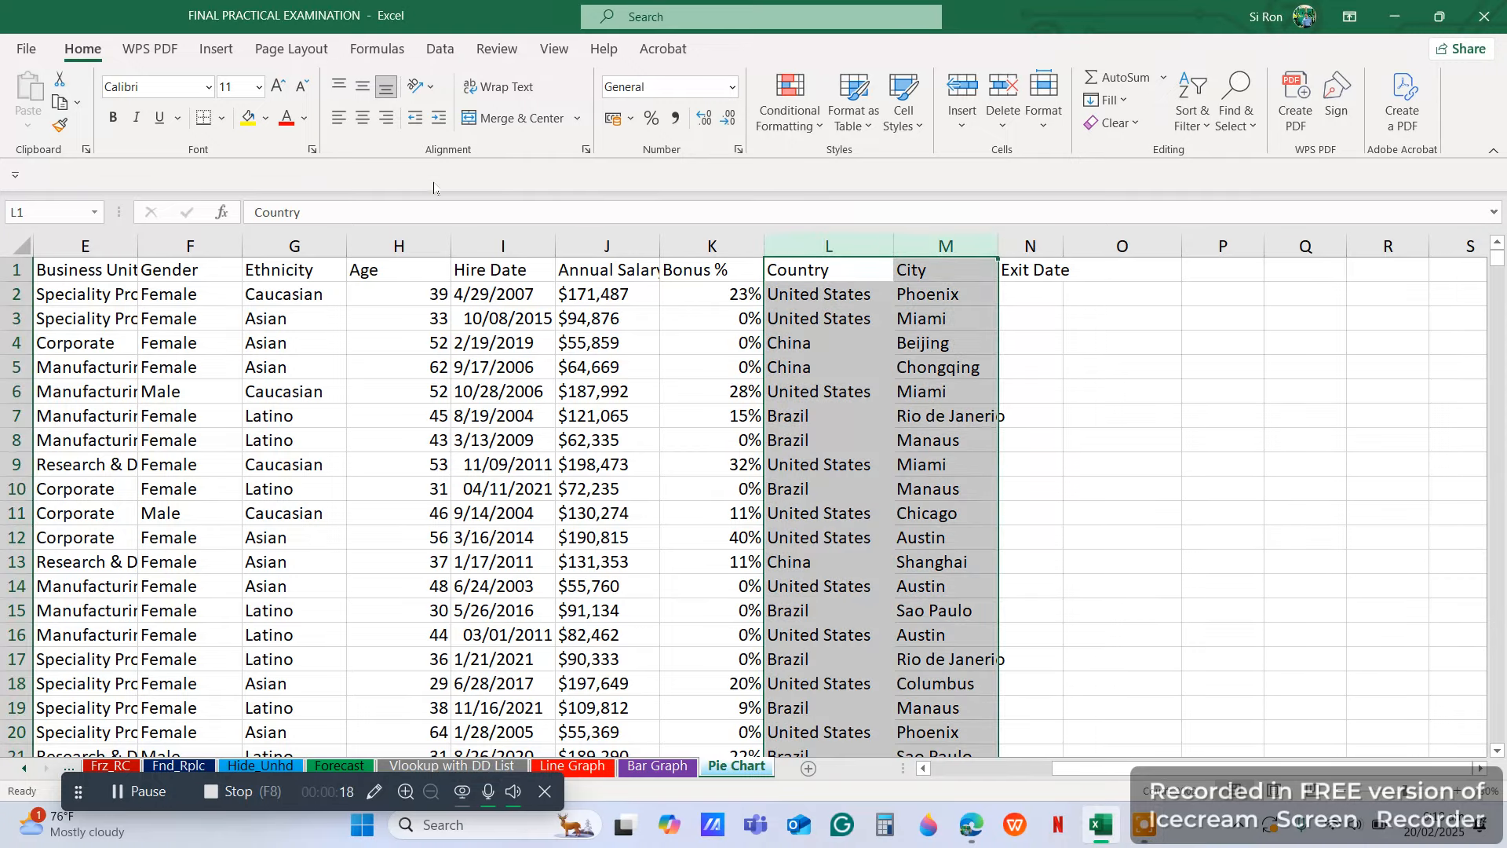
click(248, 117)
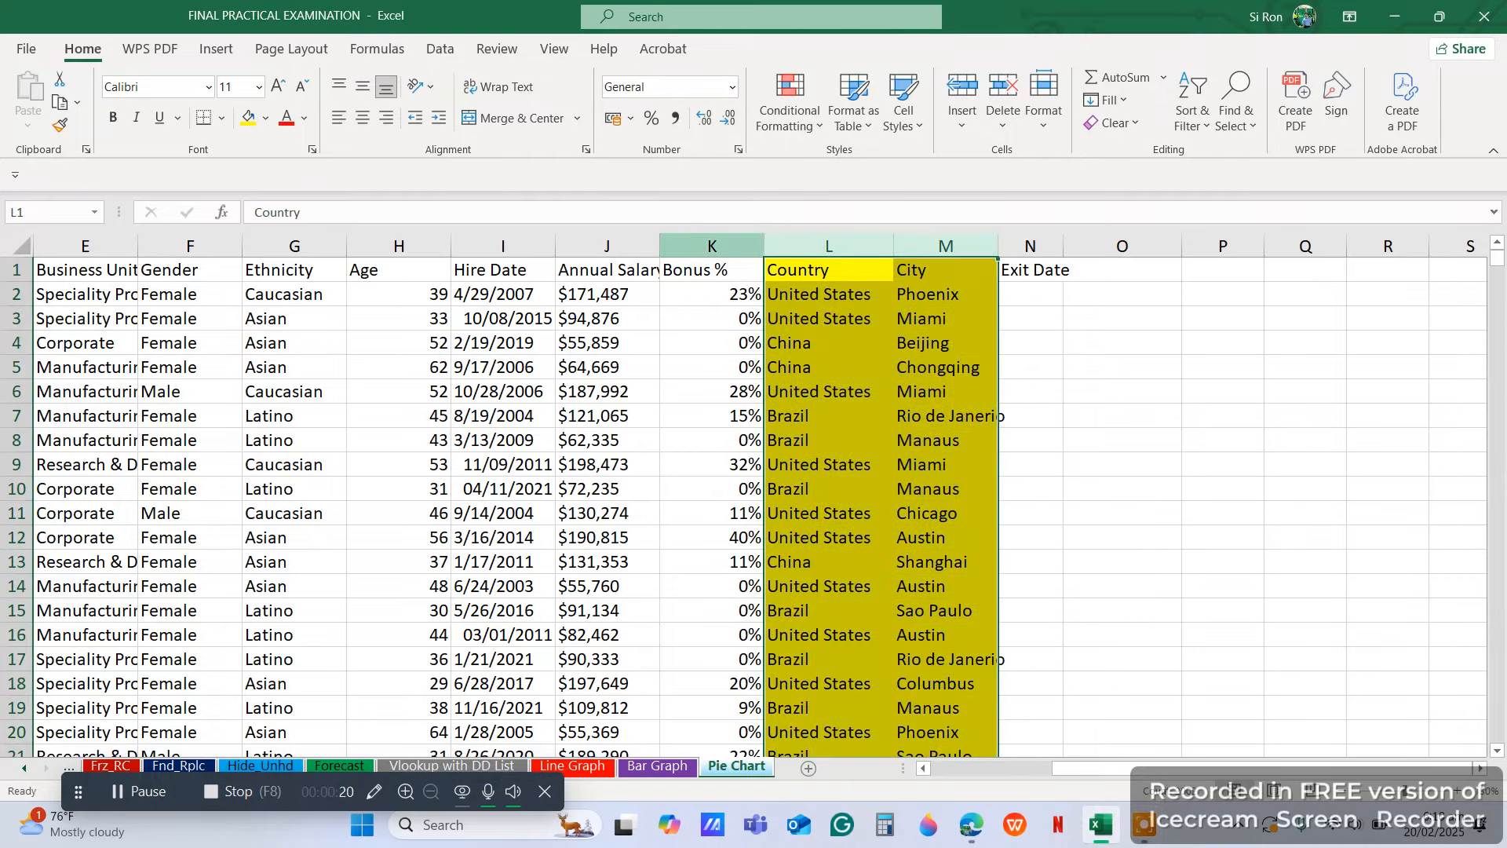
drag(712, 246, 57, 279)
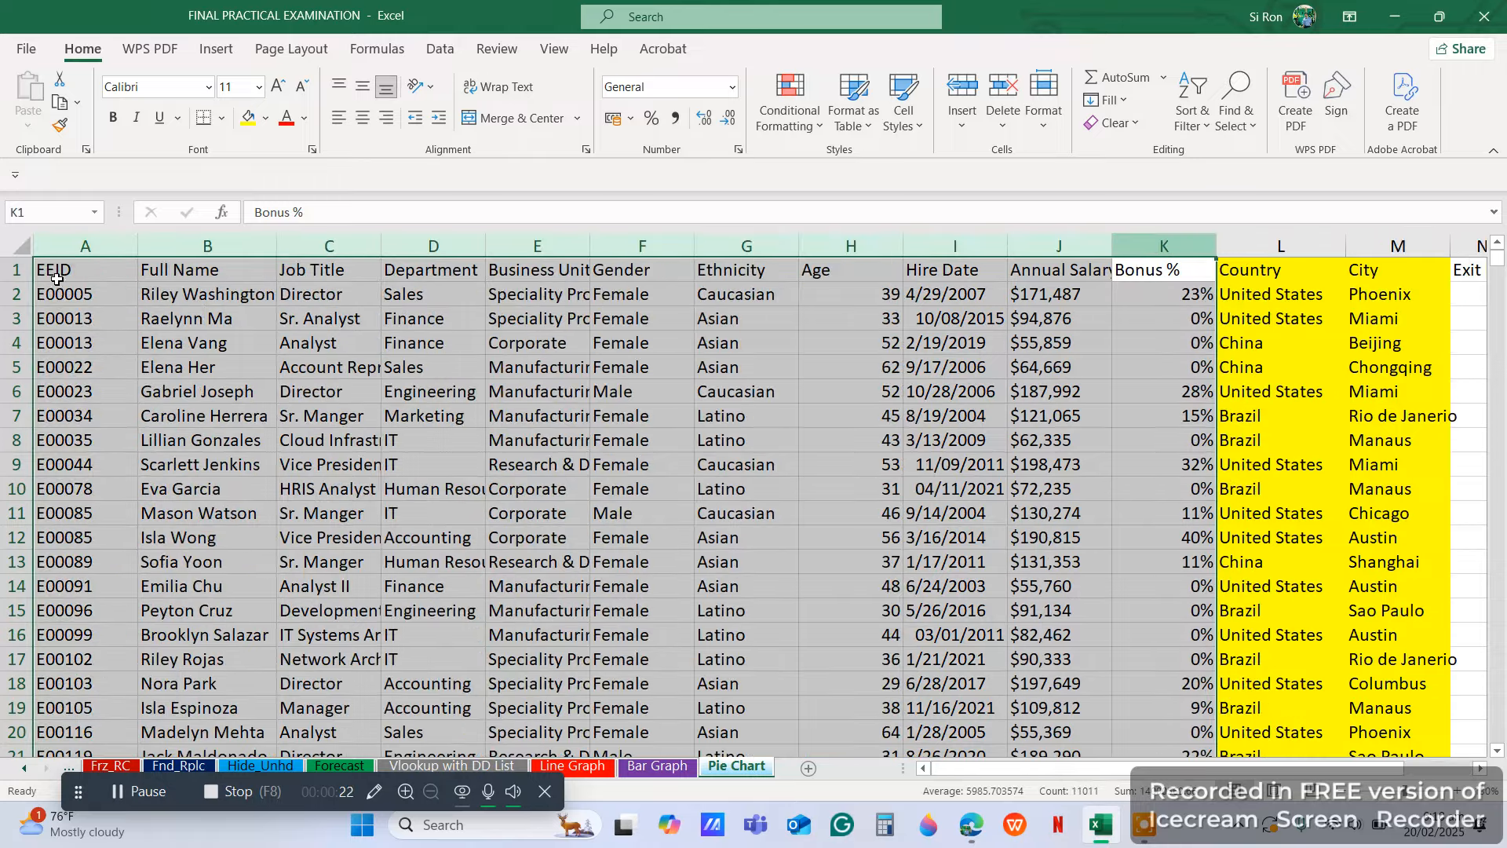
right_click(99, 250)
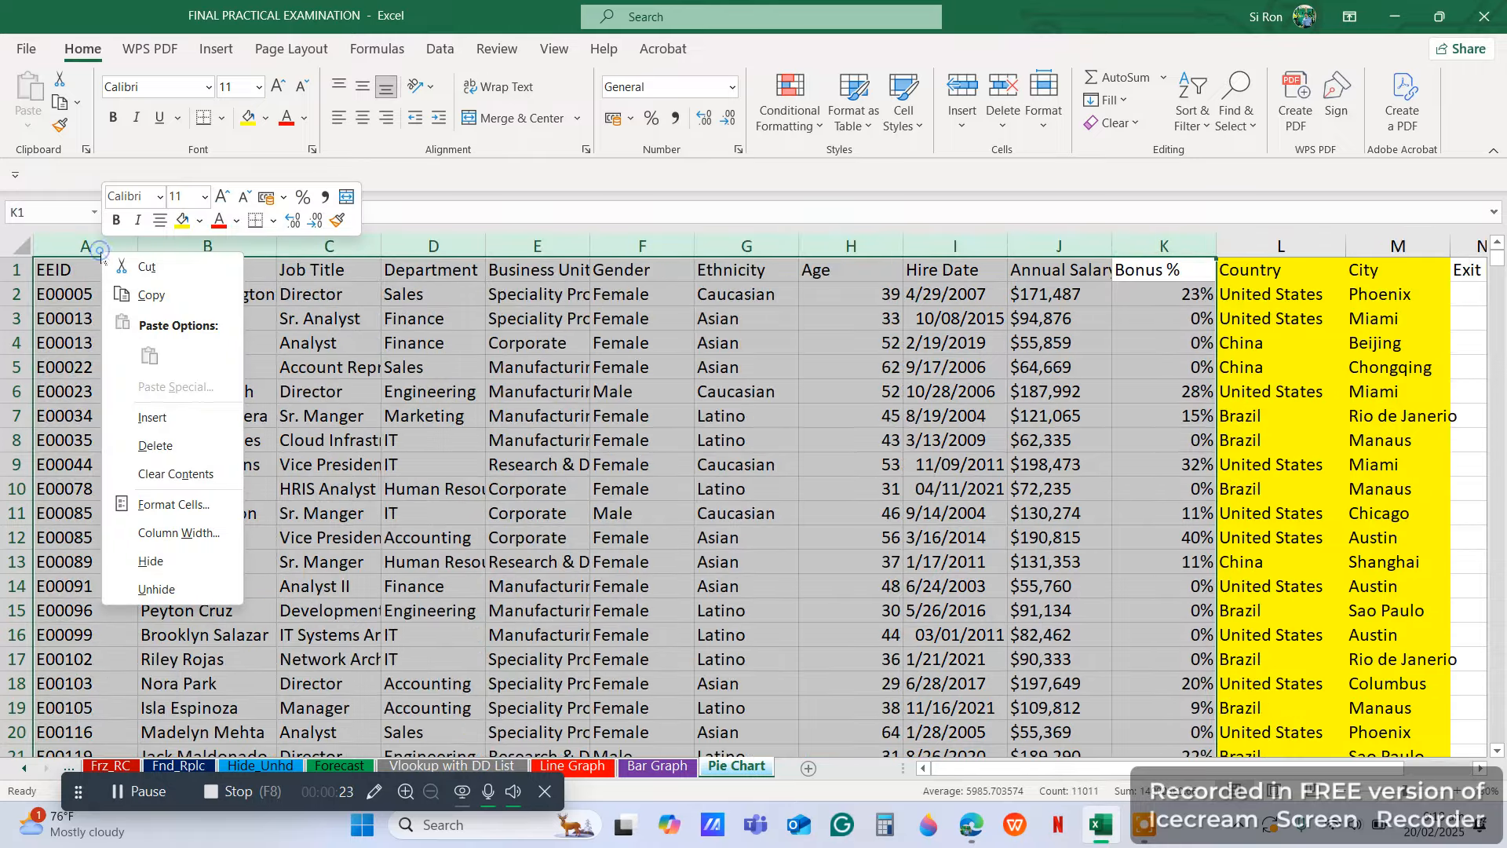
click(149, 561)
click(396, 480)
Step: Auto-fit the width of the City column to its contents
drag(267, 244, 267, 244)
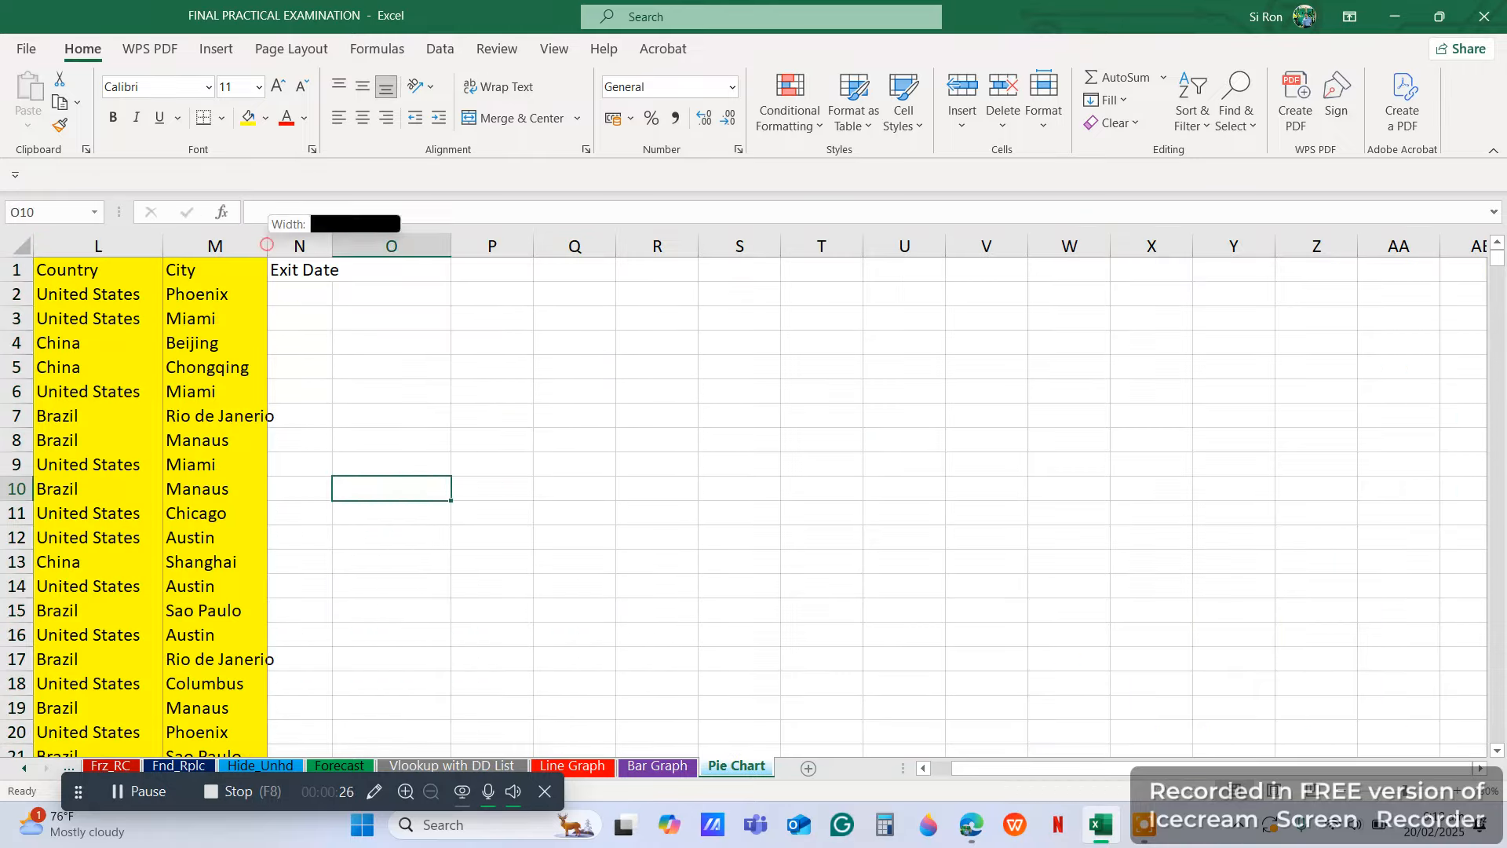
double_click(266, 244)
click(333, 384)
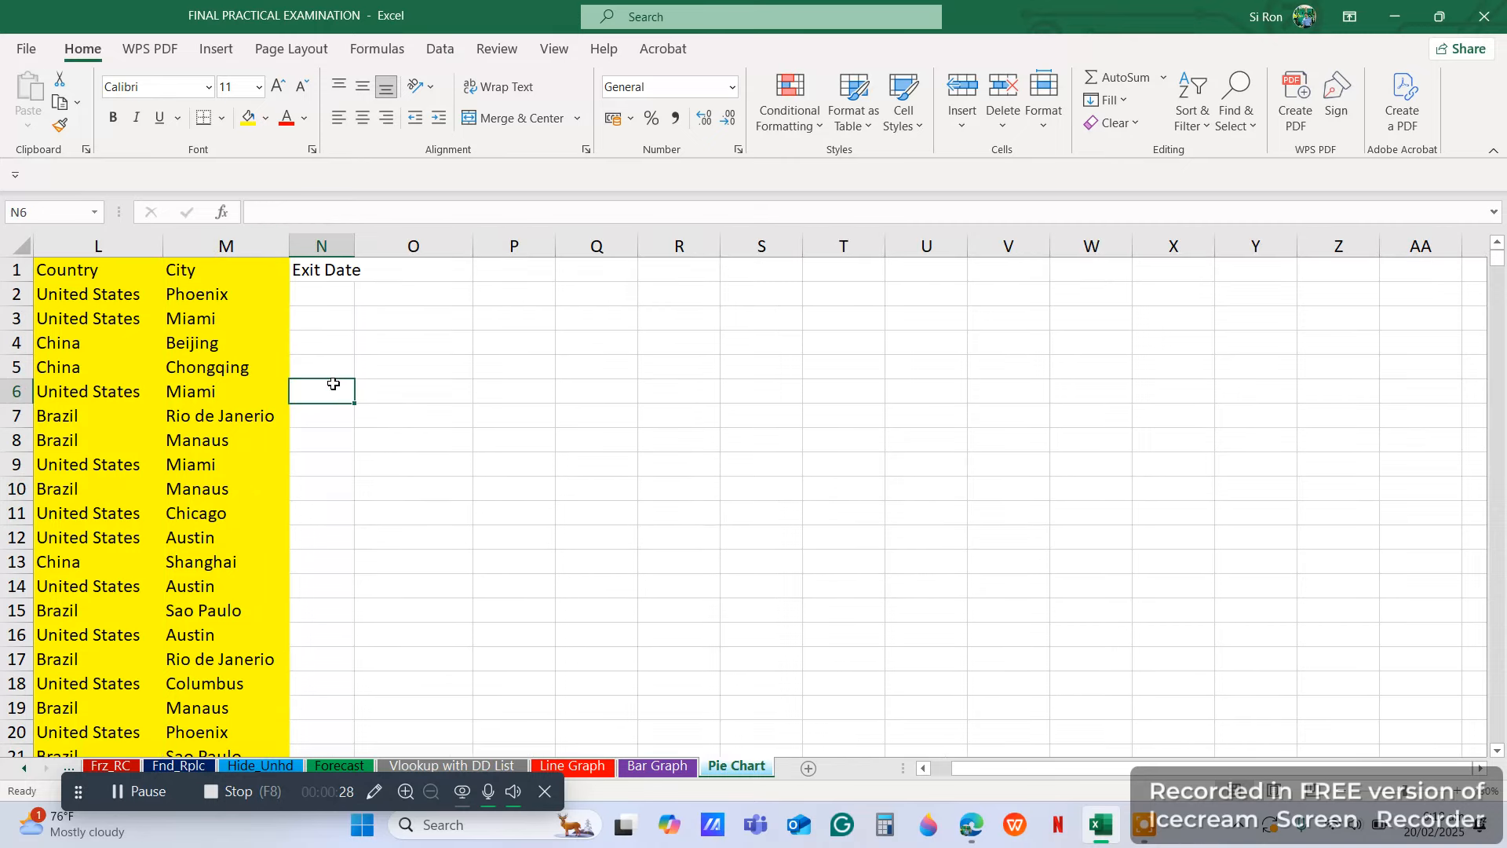
click(396, 335)
click(401, 317)
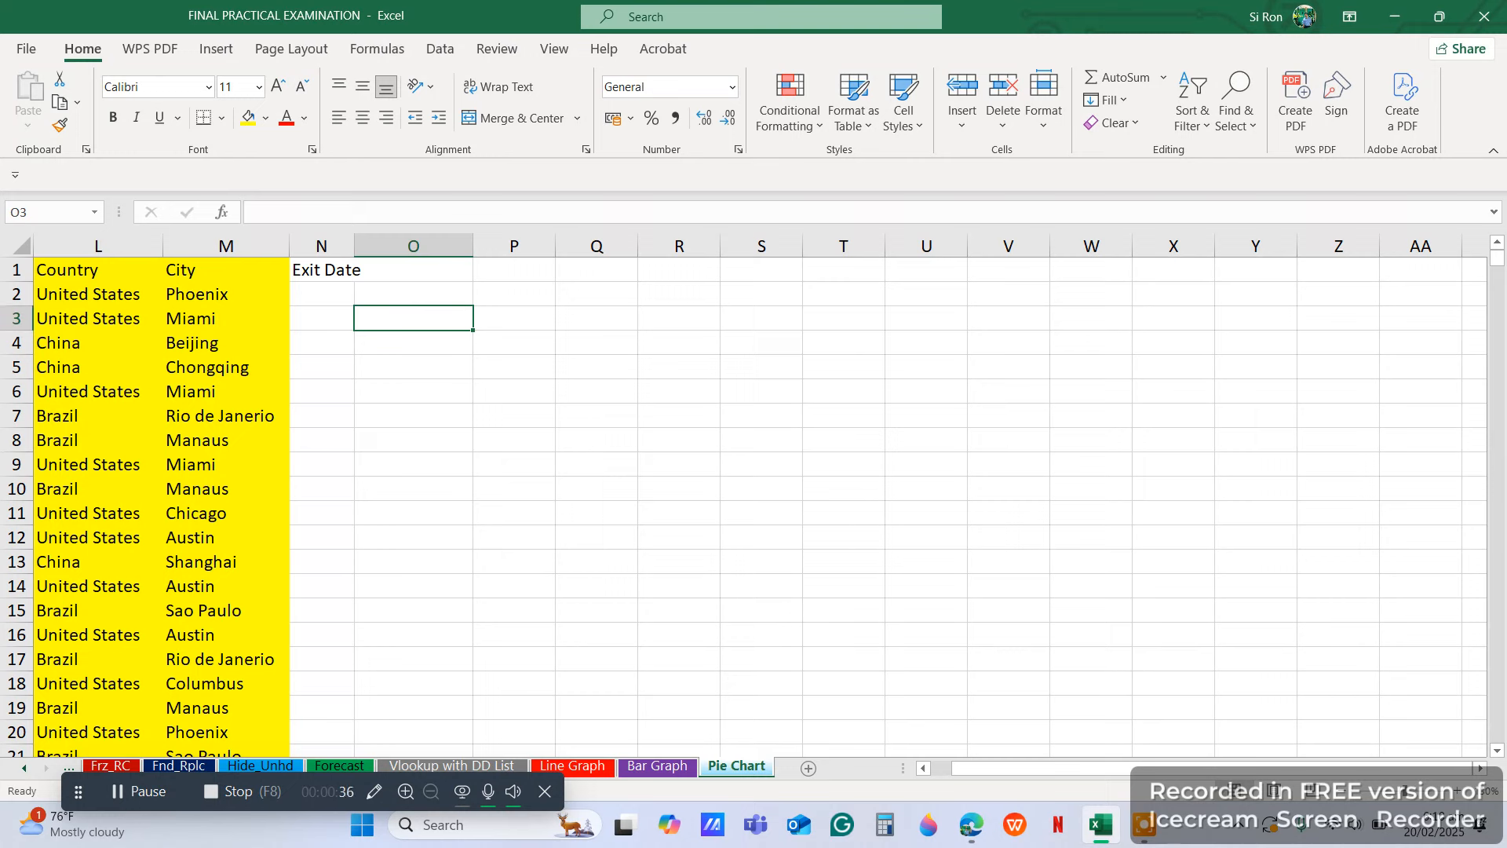
Step: Add filters to the header row and filter the Country column to show only China
click(16, 269)
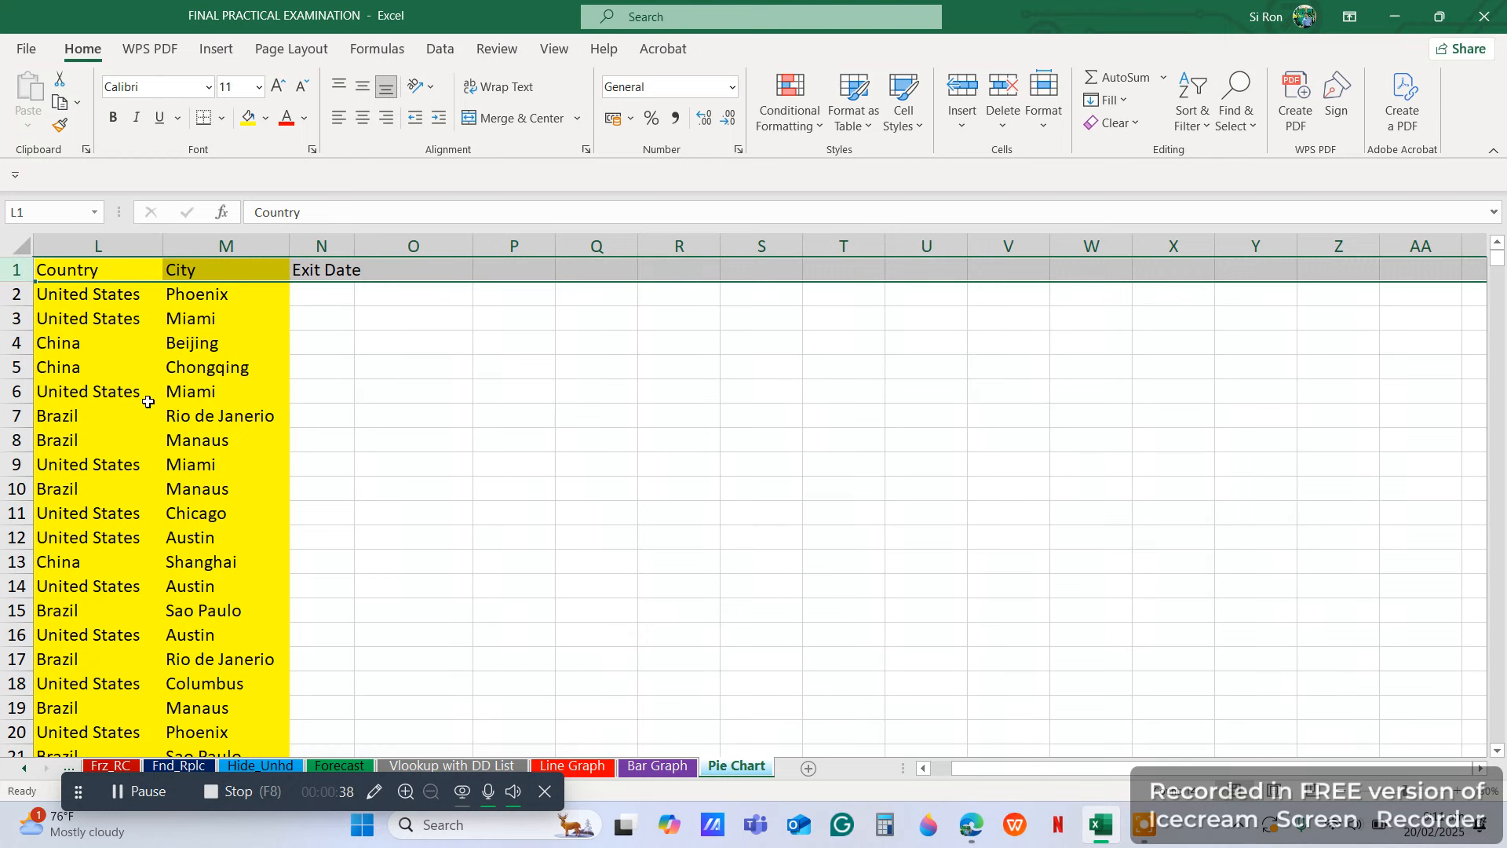
click(1189, 116)
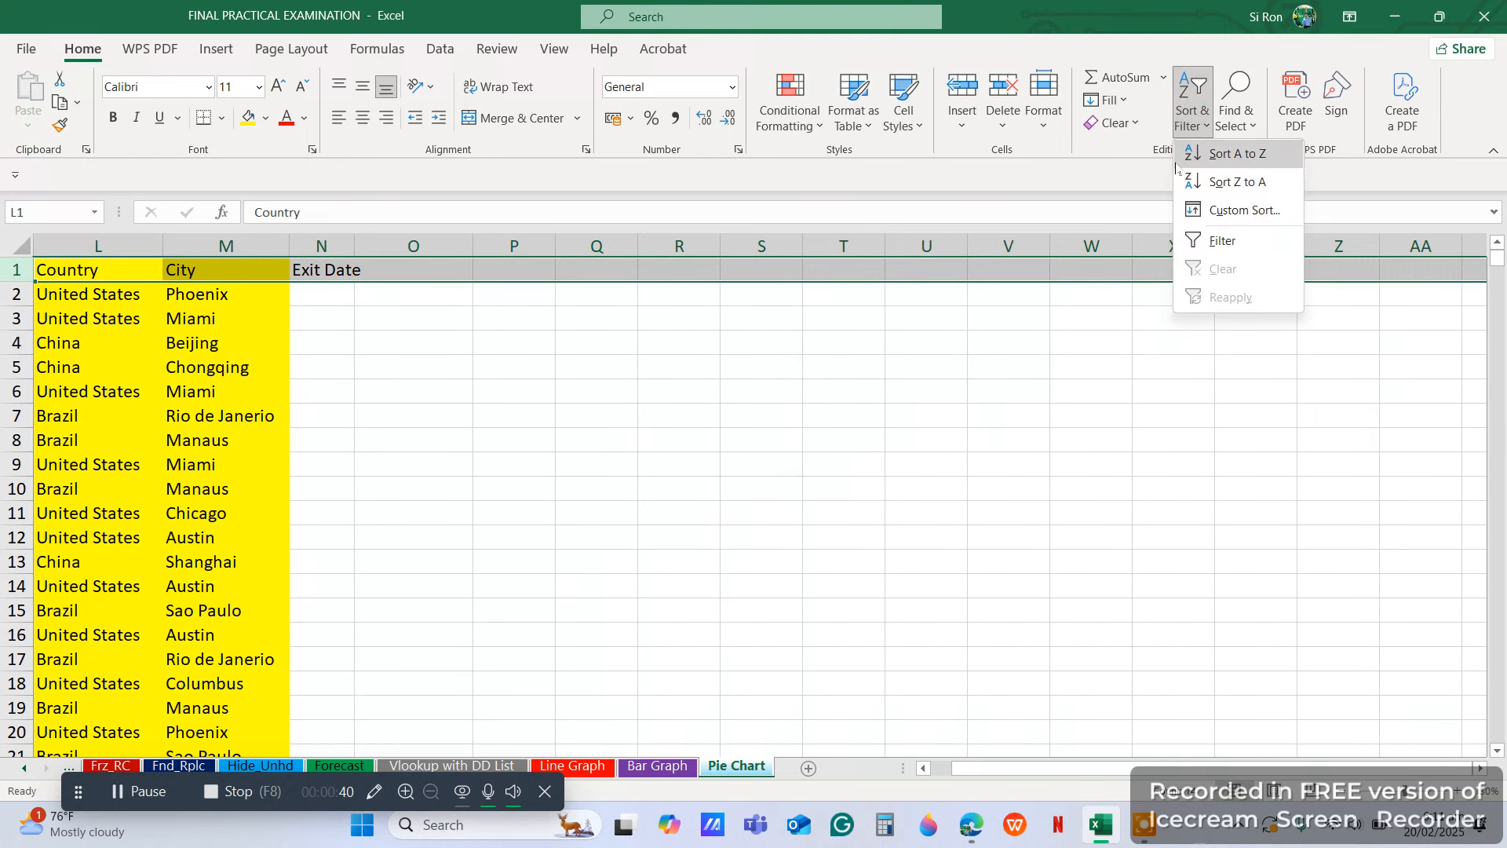
click(1222, 240)
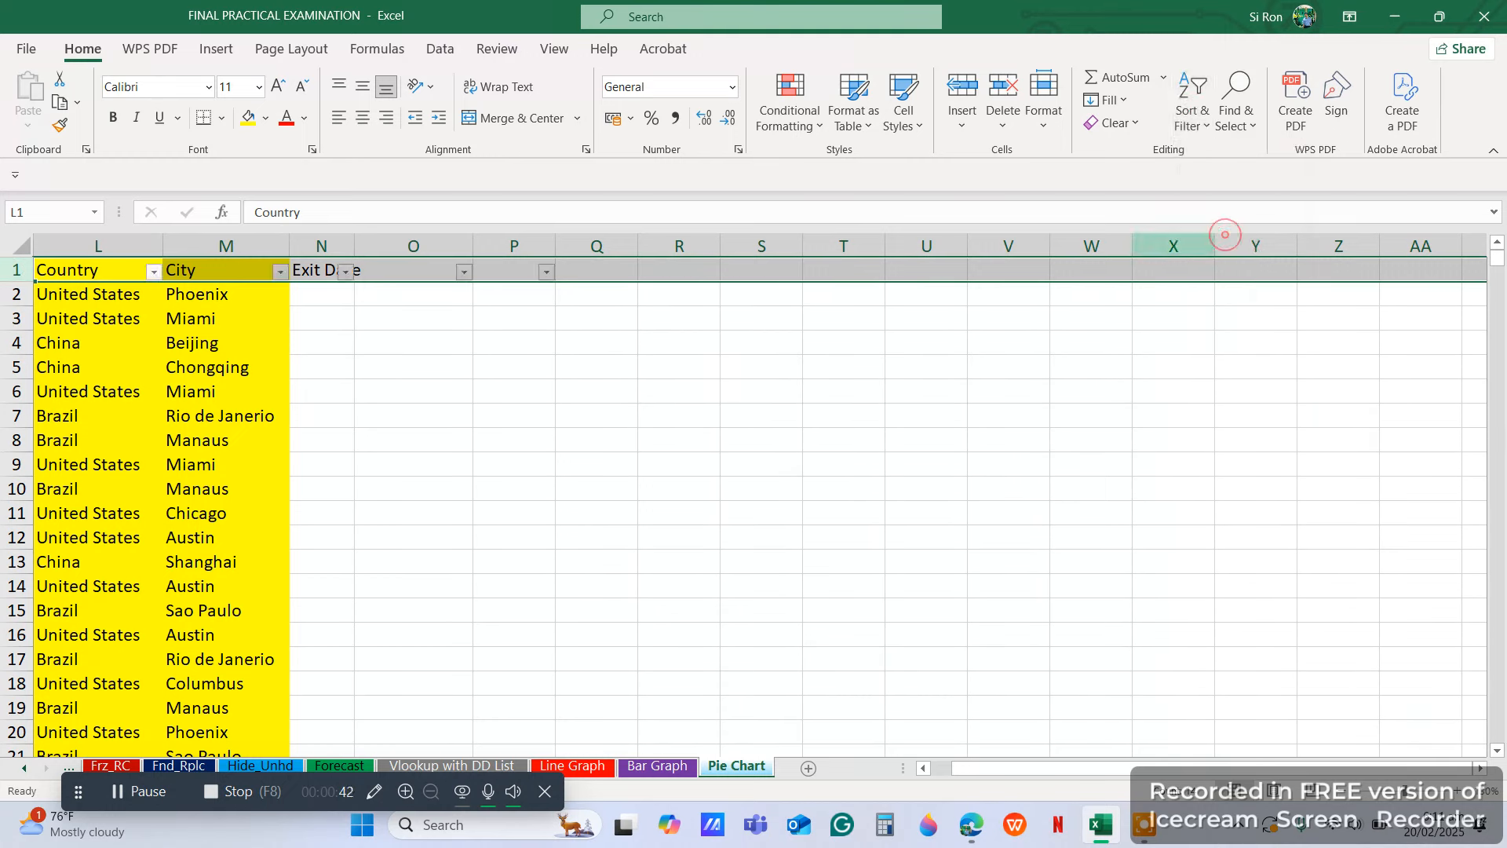
click(153, 272)
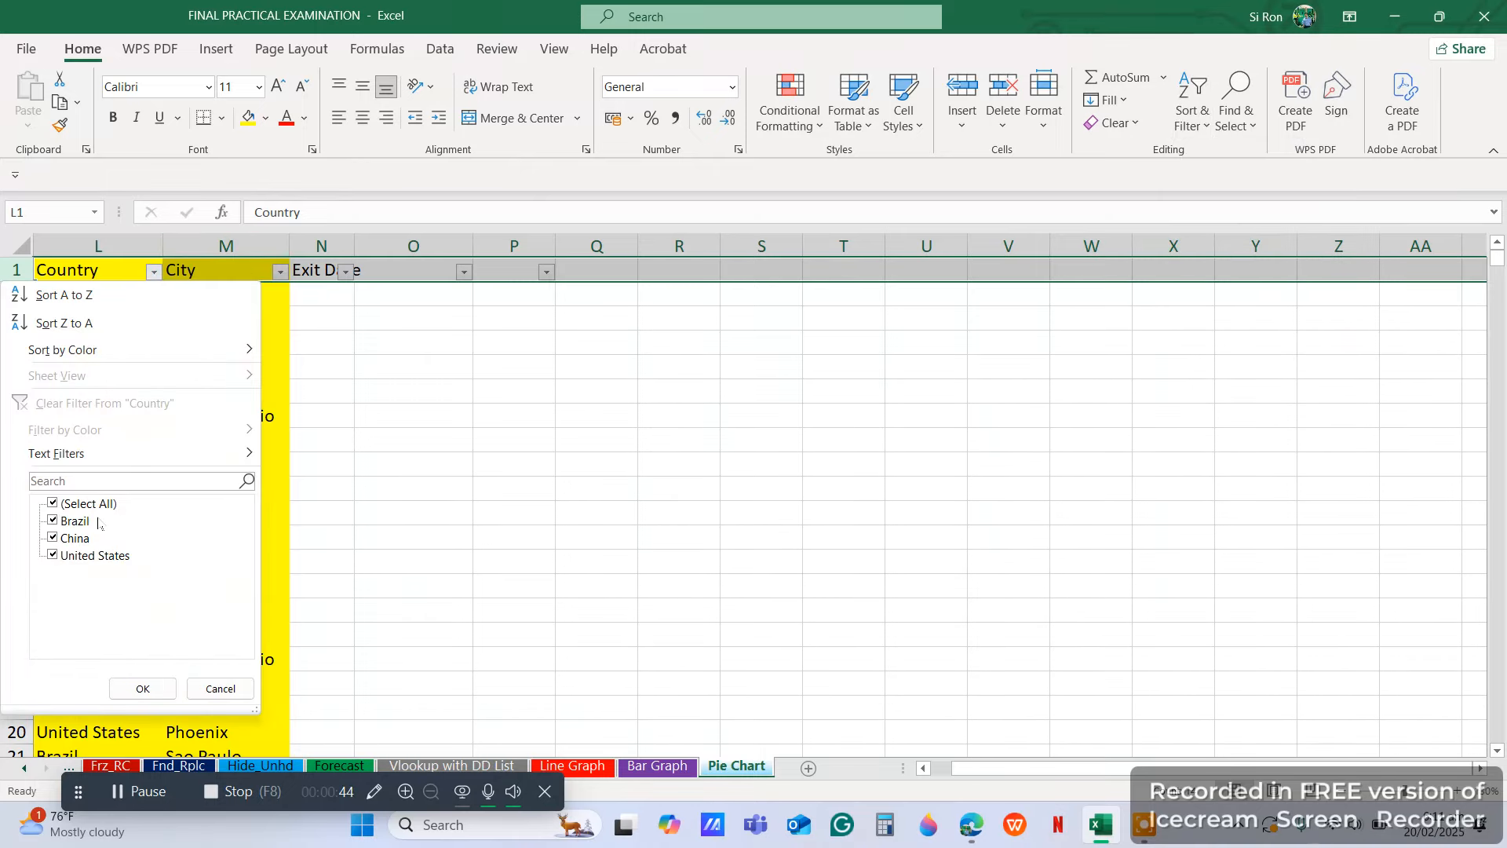
click(81, 506)
click(76, 538)
click(143, 688)
Step: Enter the title "City Resident Employee in China" in cell O13
click(428, 366)
click(421, 337)
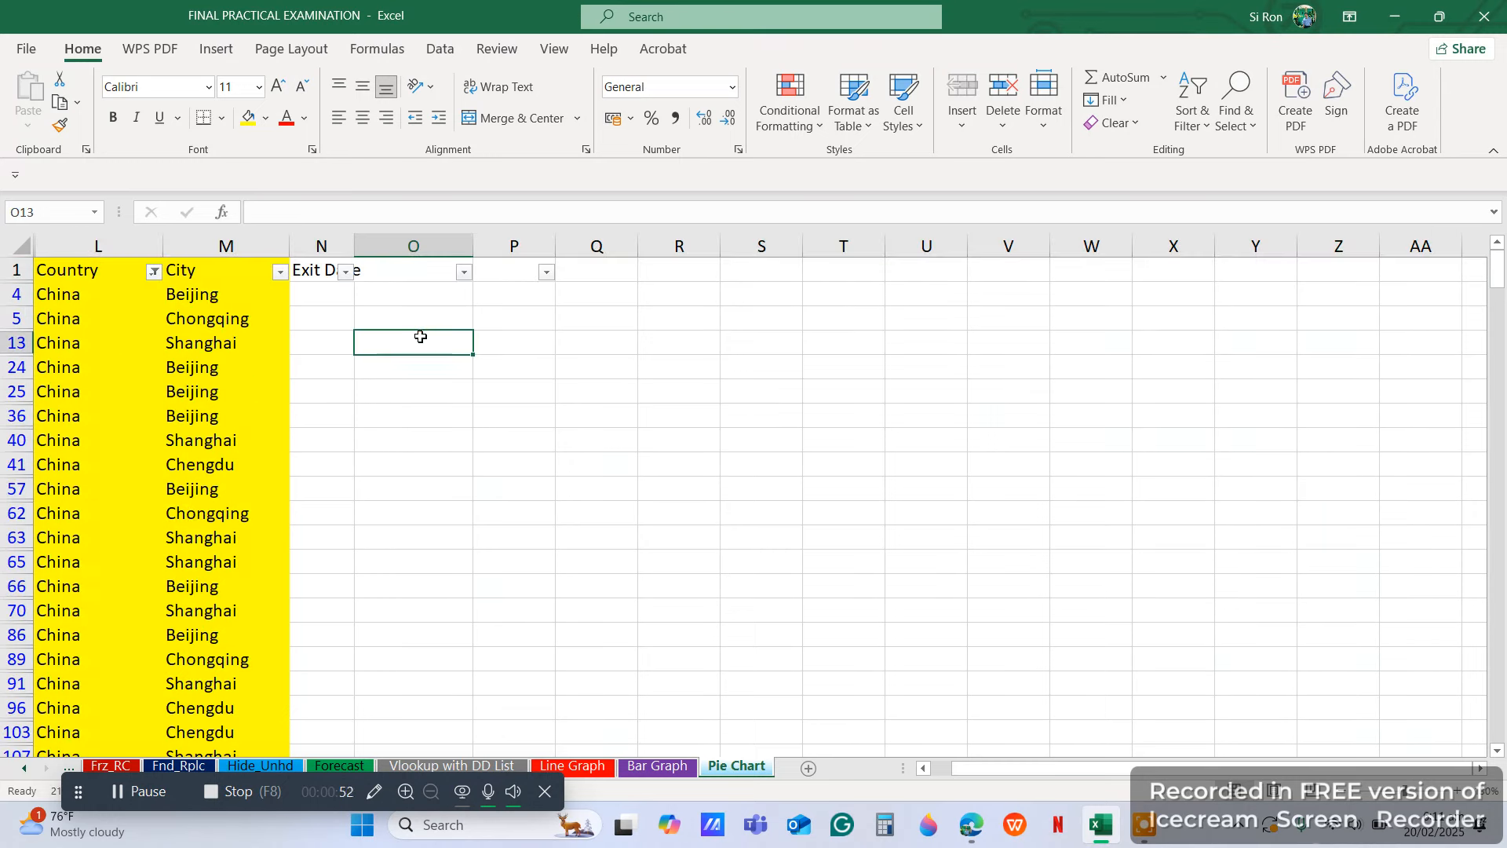
text(City Reside)
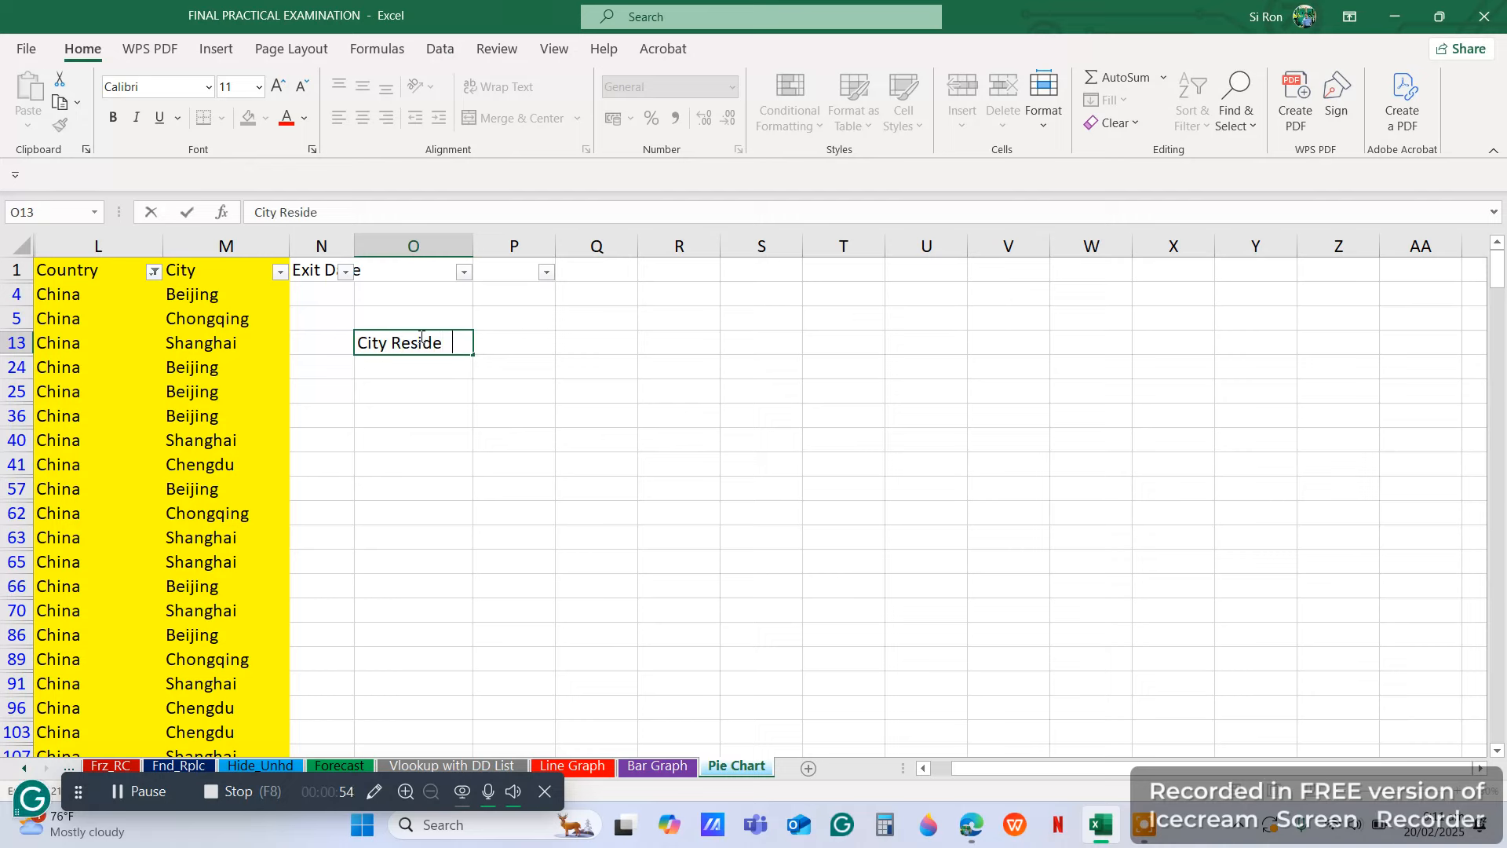
text(nt Employee in China)
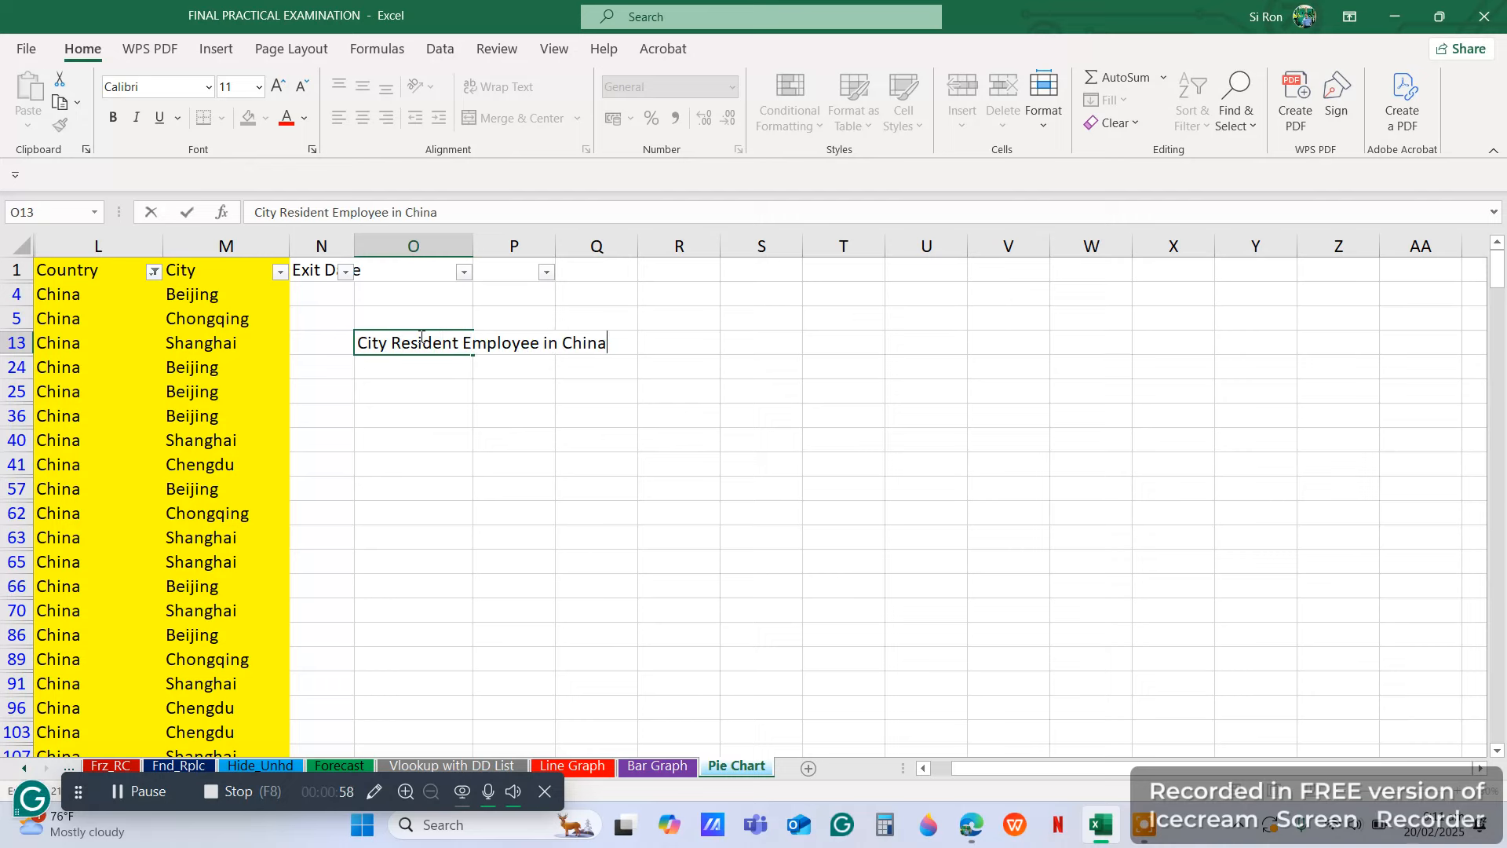
key(Return)
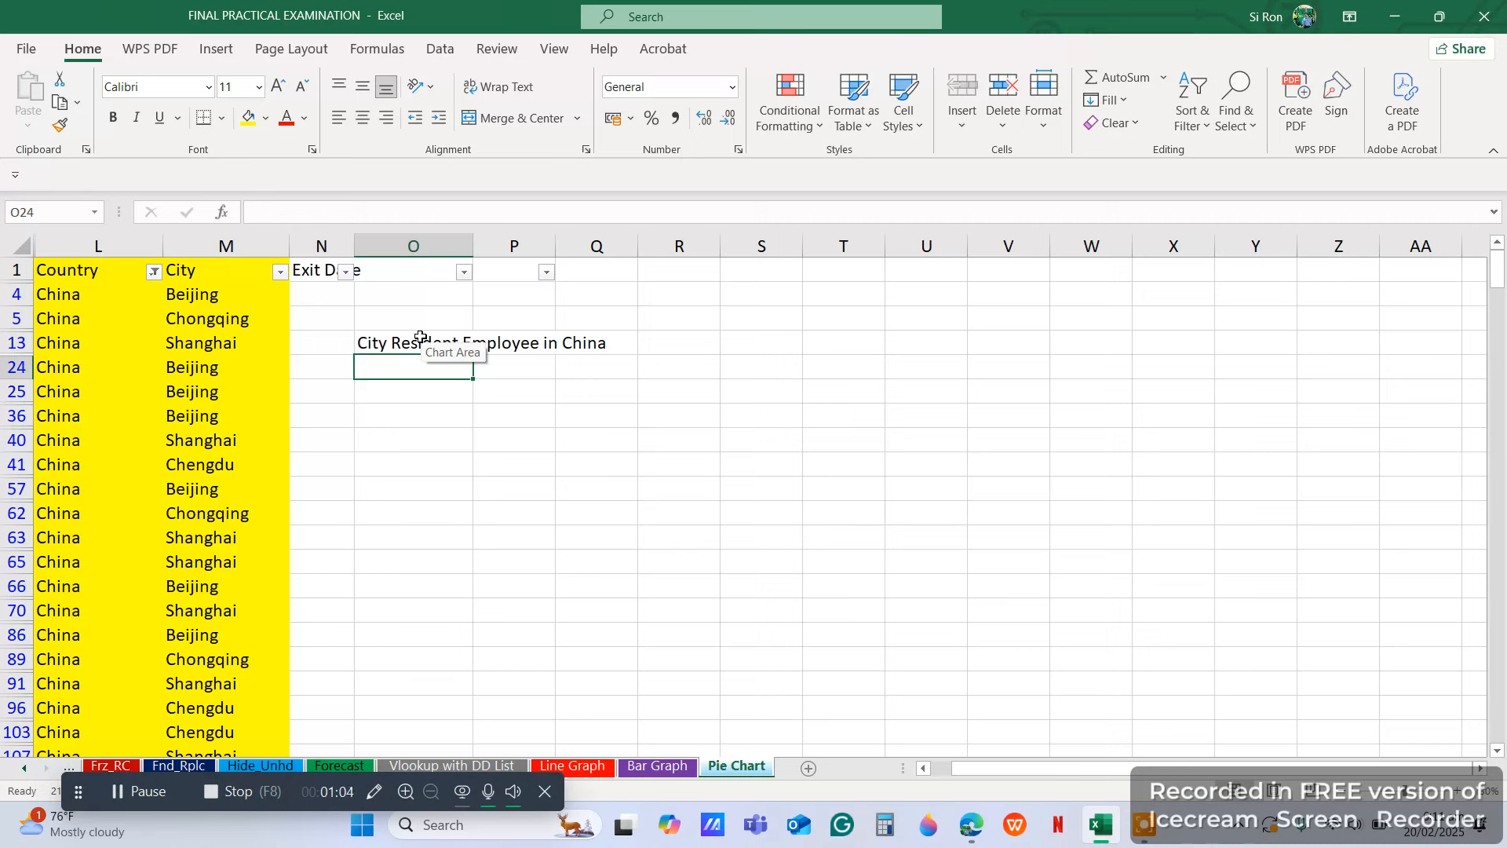
Step: Check the available cities in the City filter and list Beijing, Chongqing, Shanghai and Chengdu below the title in column O
click(195, 293)
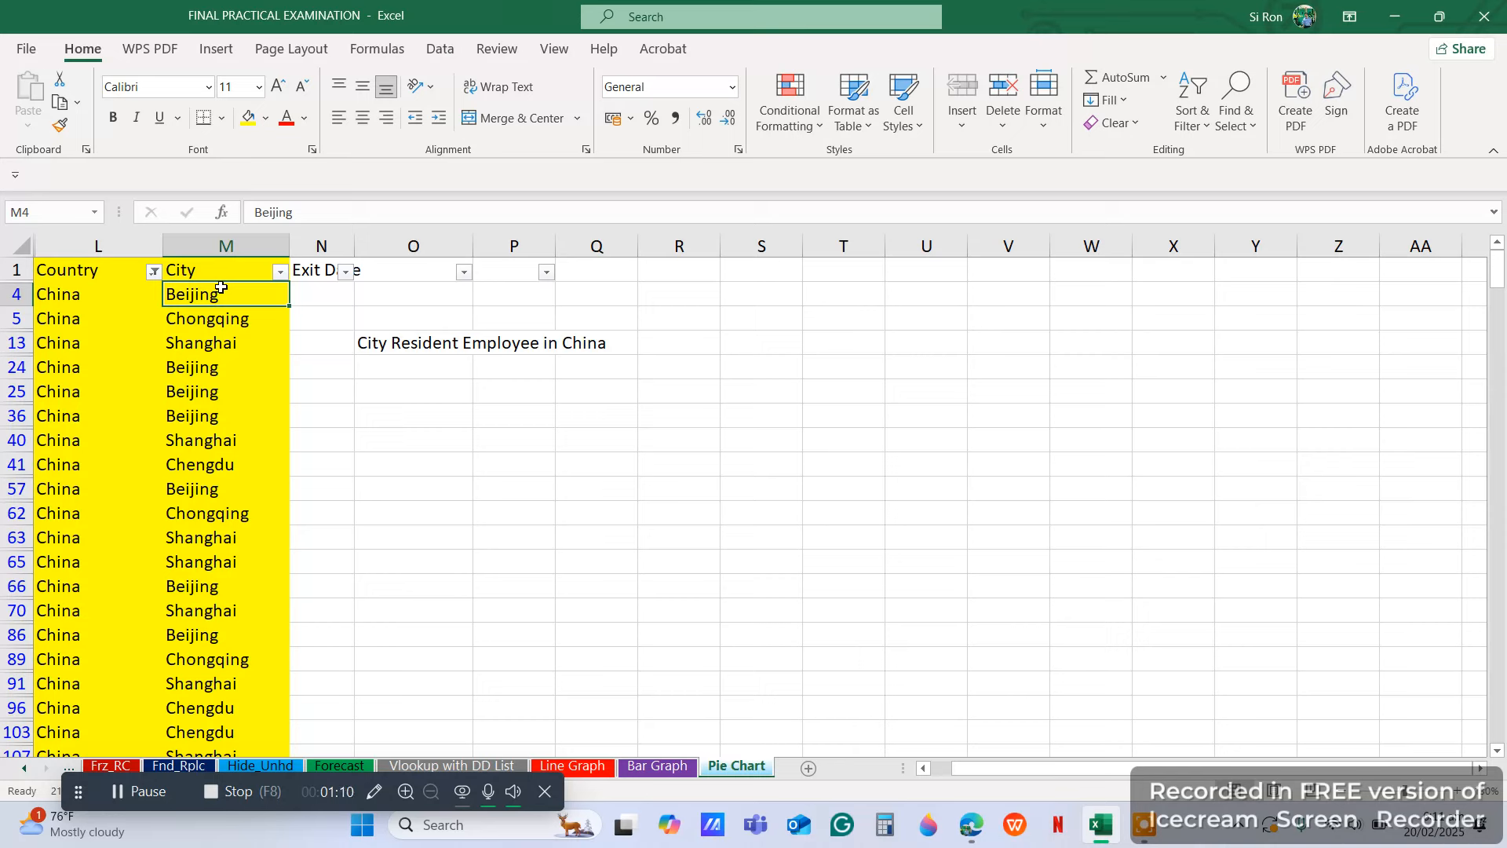
click(280, 272)
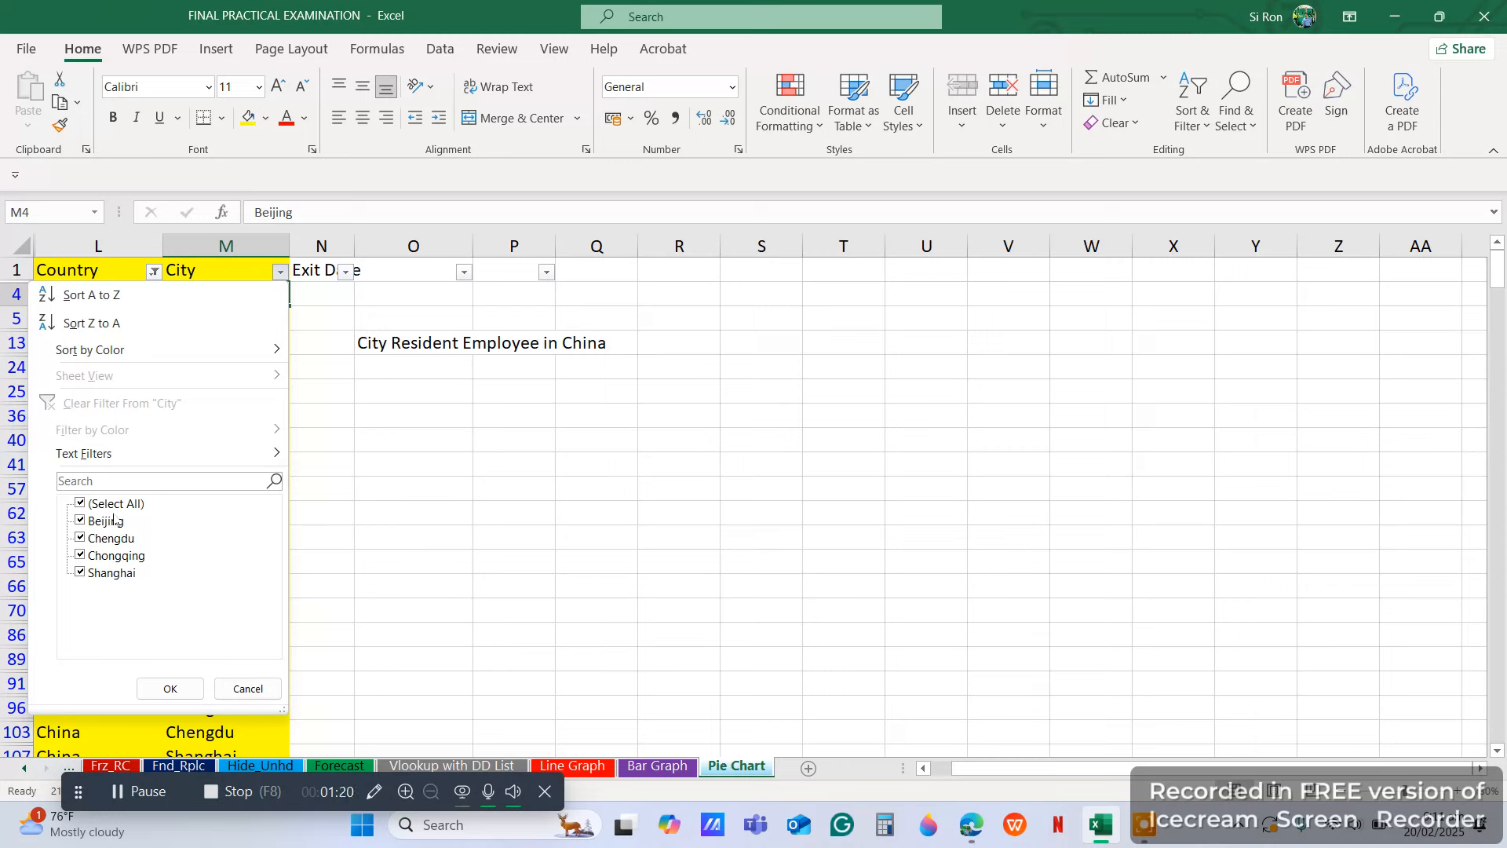
click(410, 370)
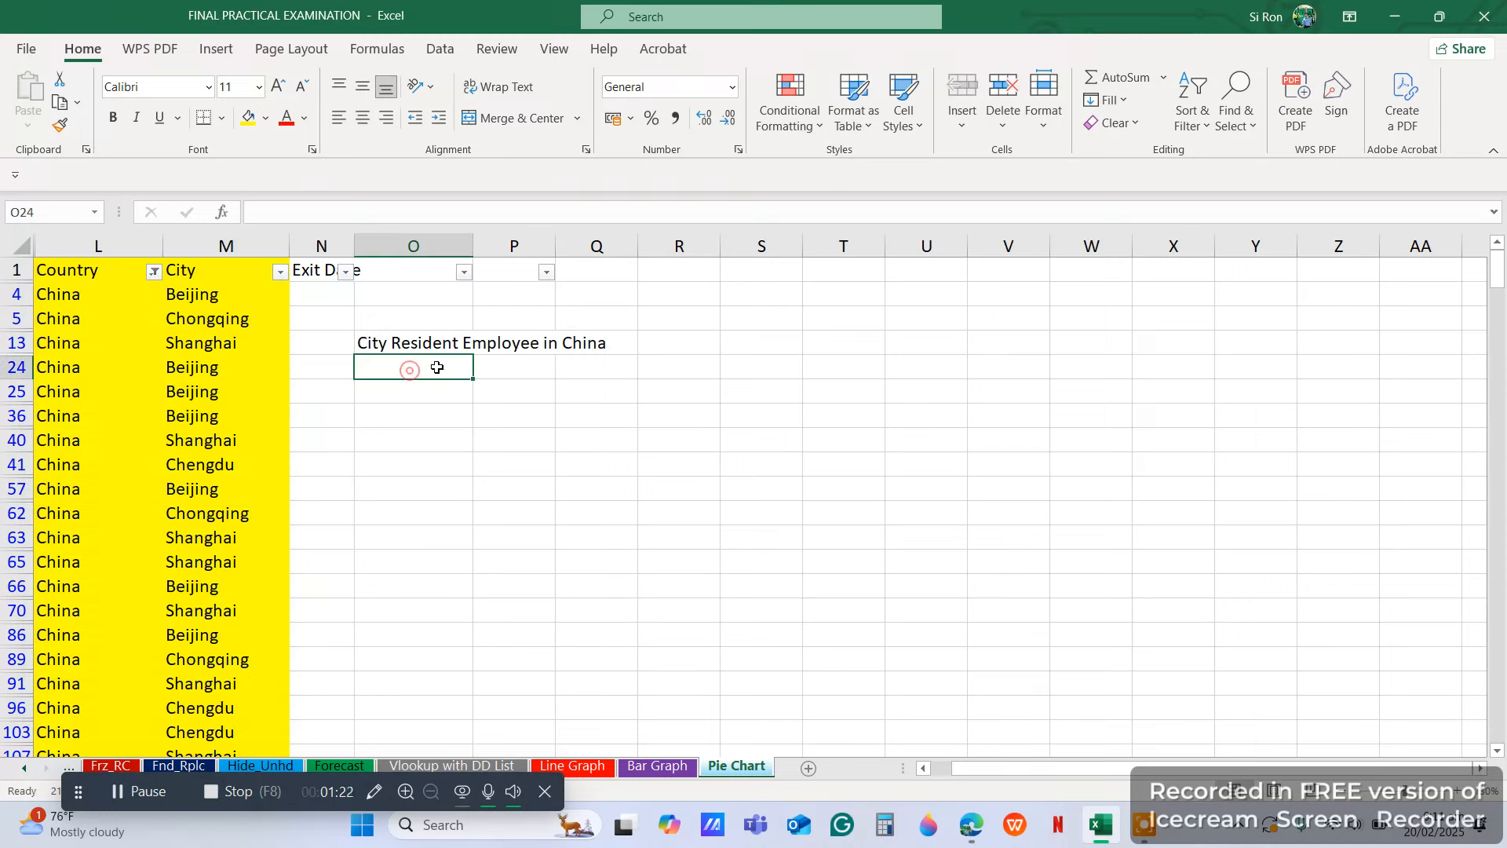
text(Beijing)
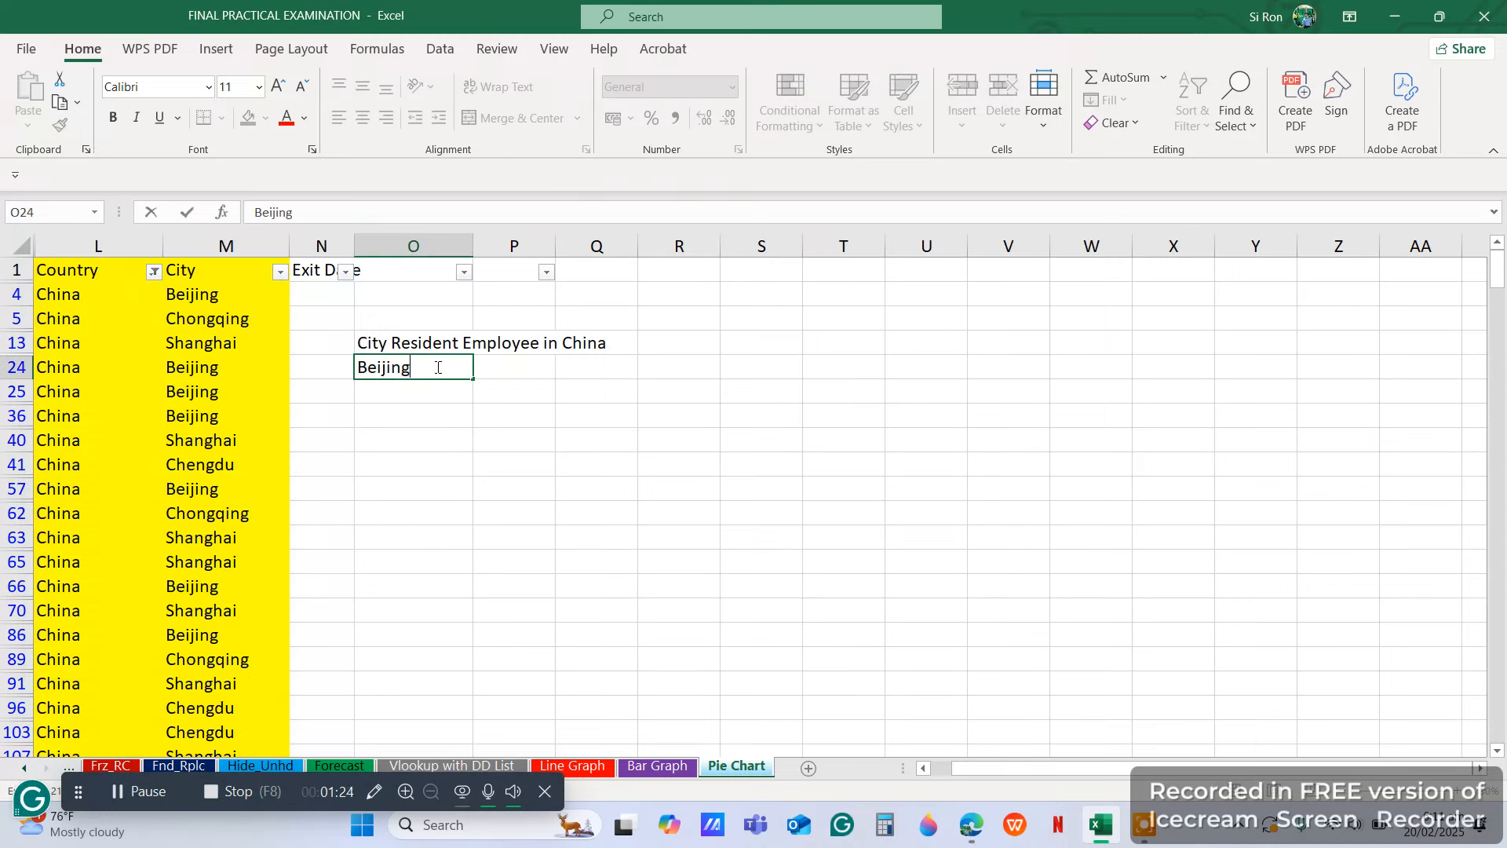
key(Return)
text(Chong)
key(BackSpace)
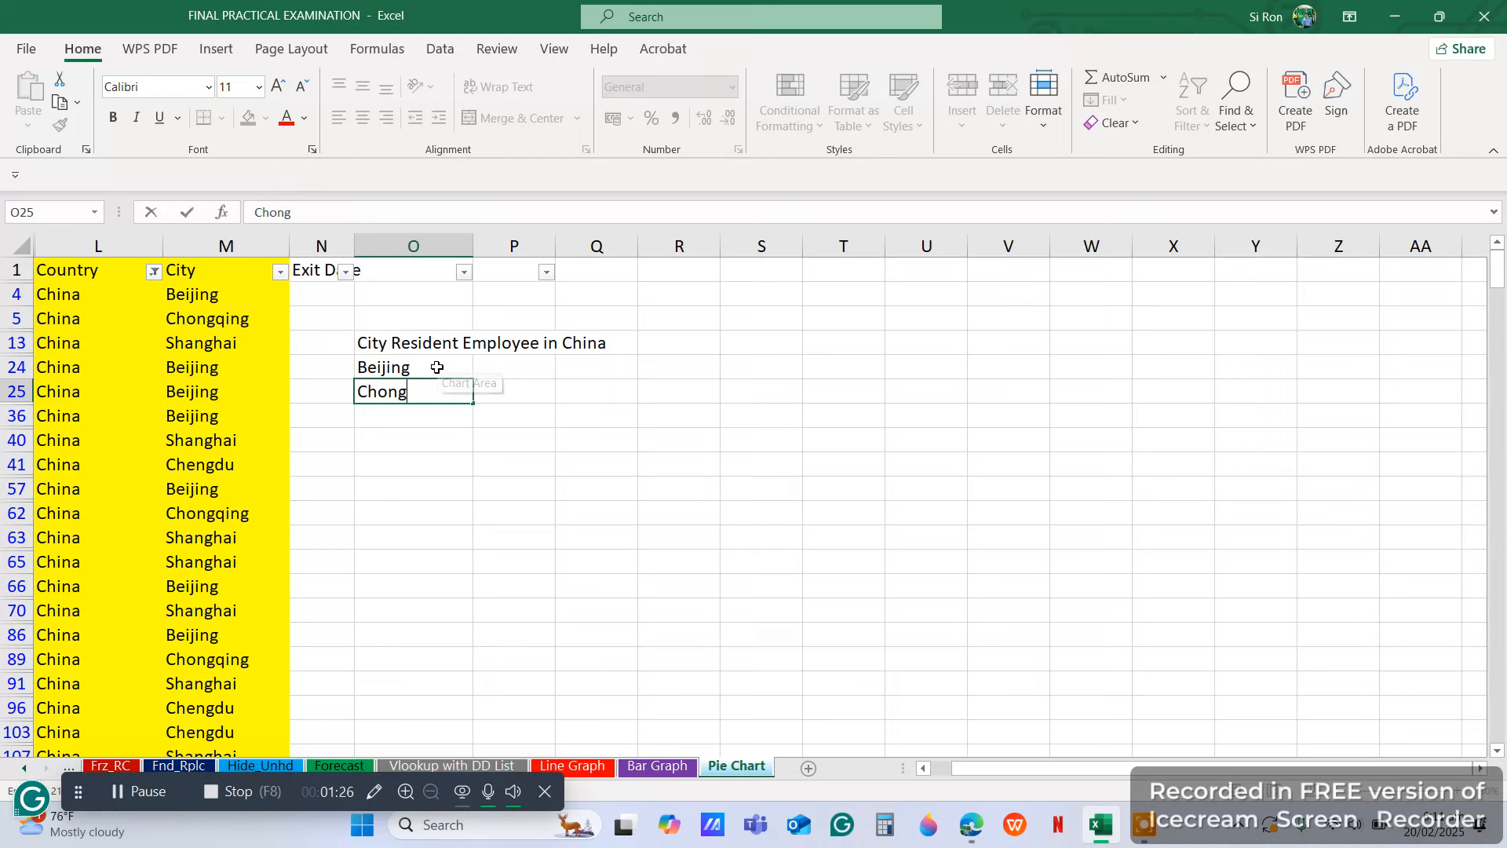
text(qing)
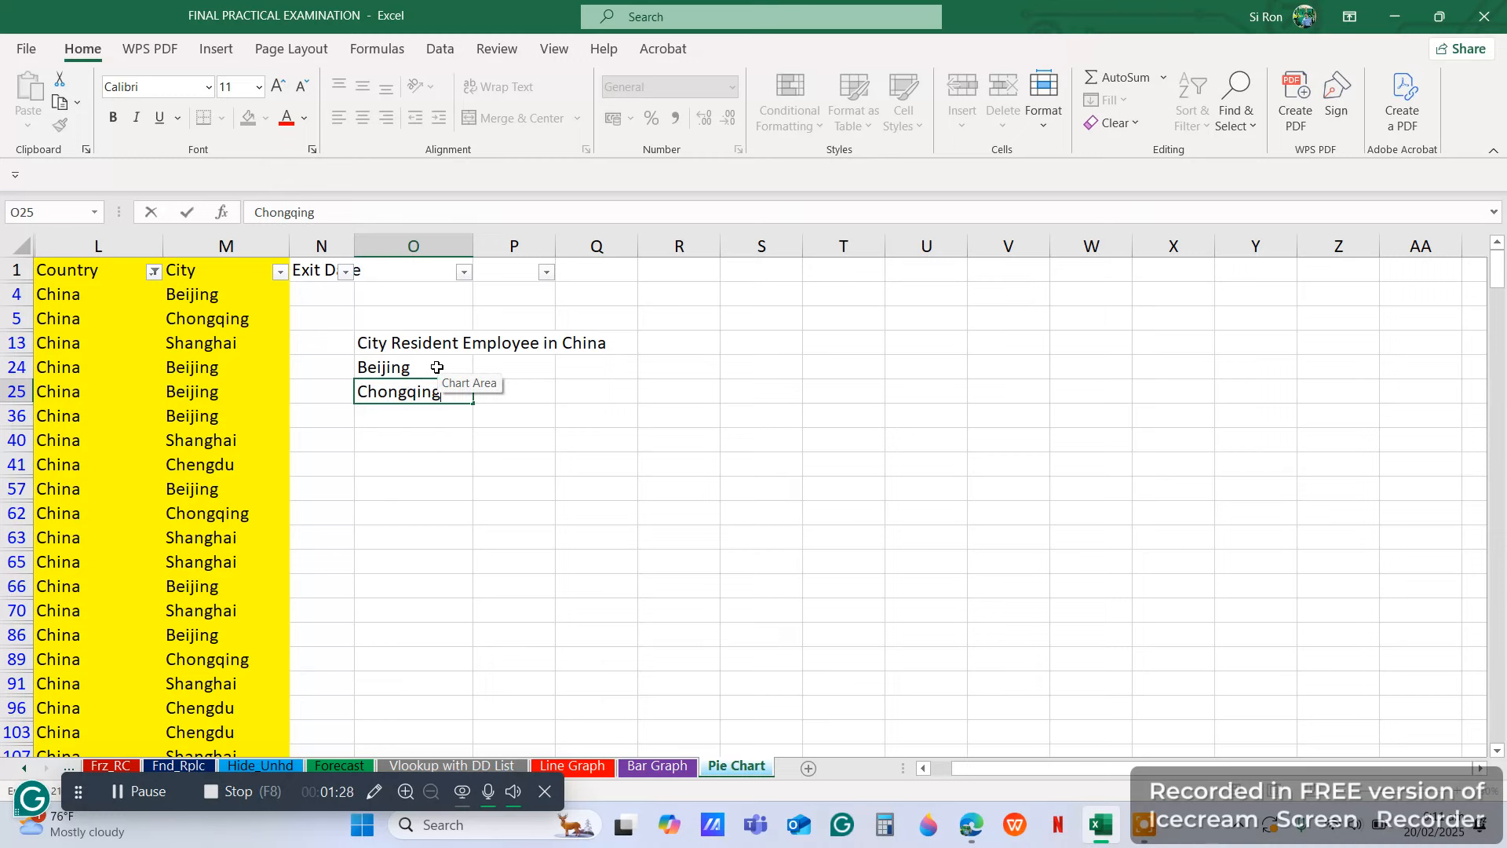
key(Return)
text(Shanghai)
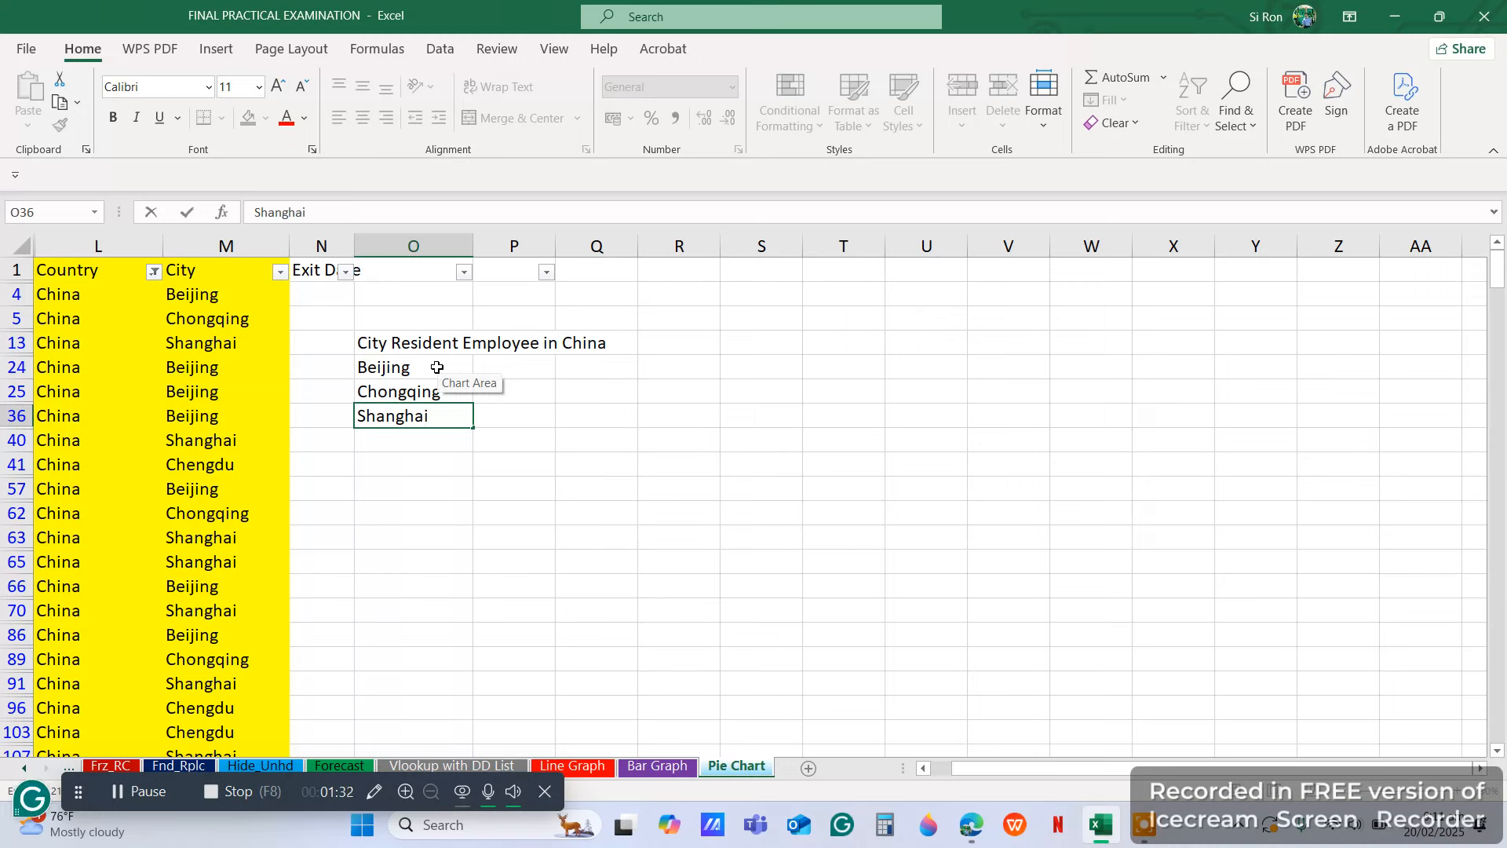
key(Return)
text(Chengdu)
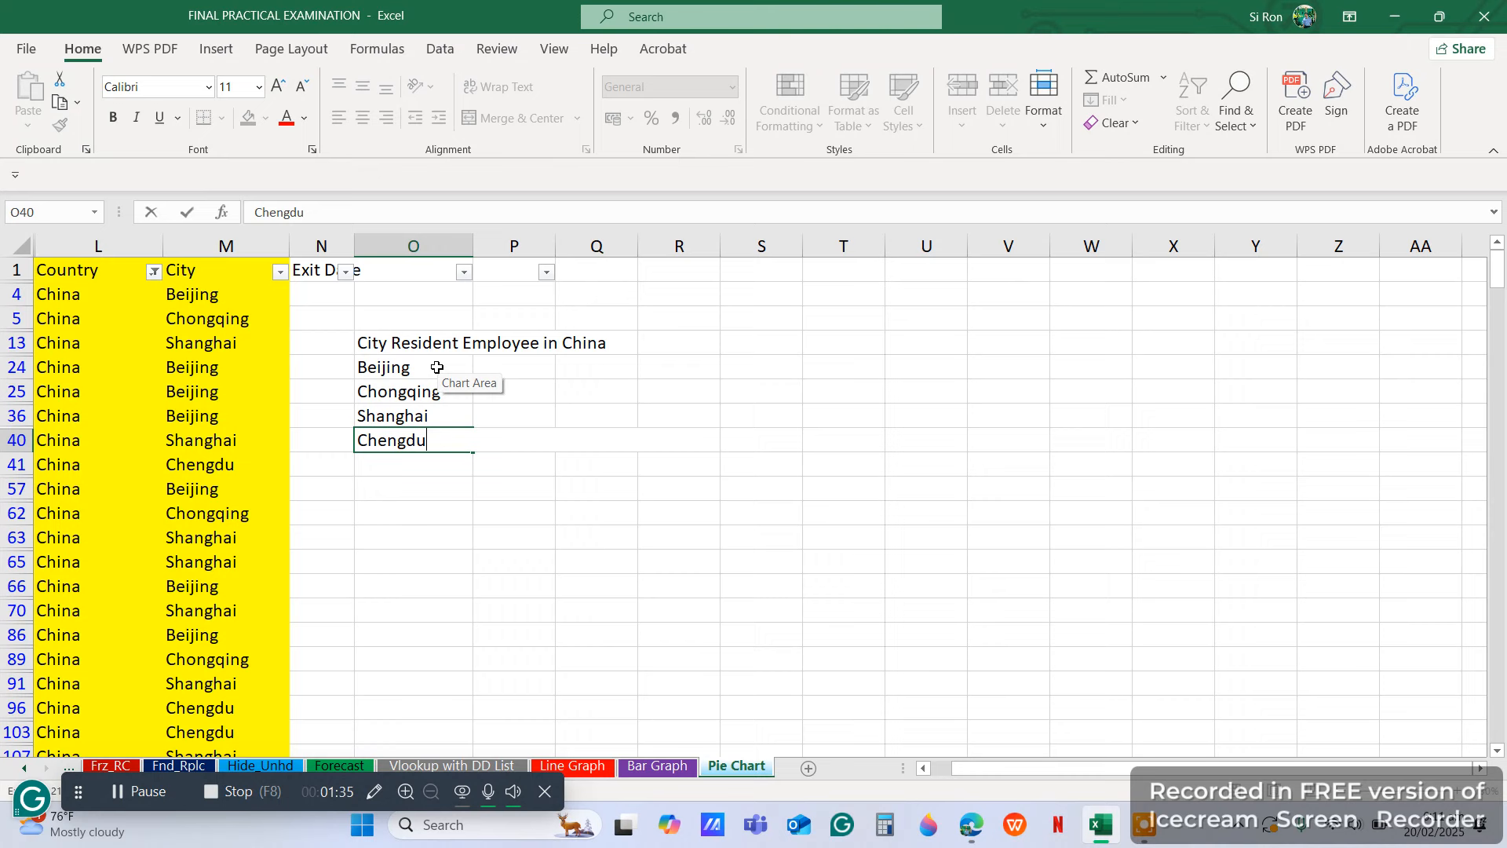
key(Return)
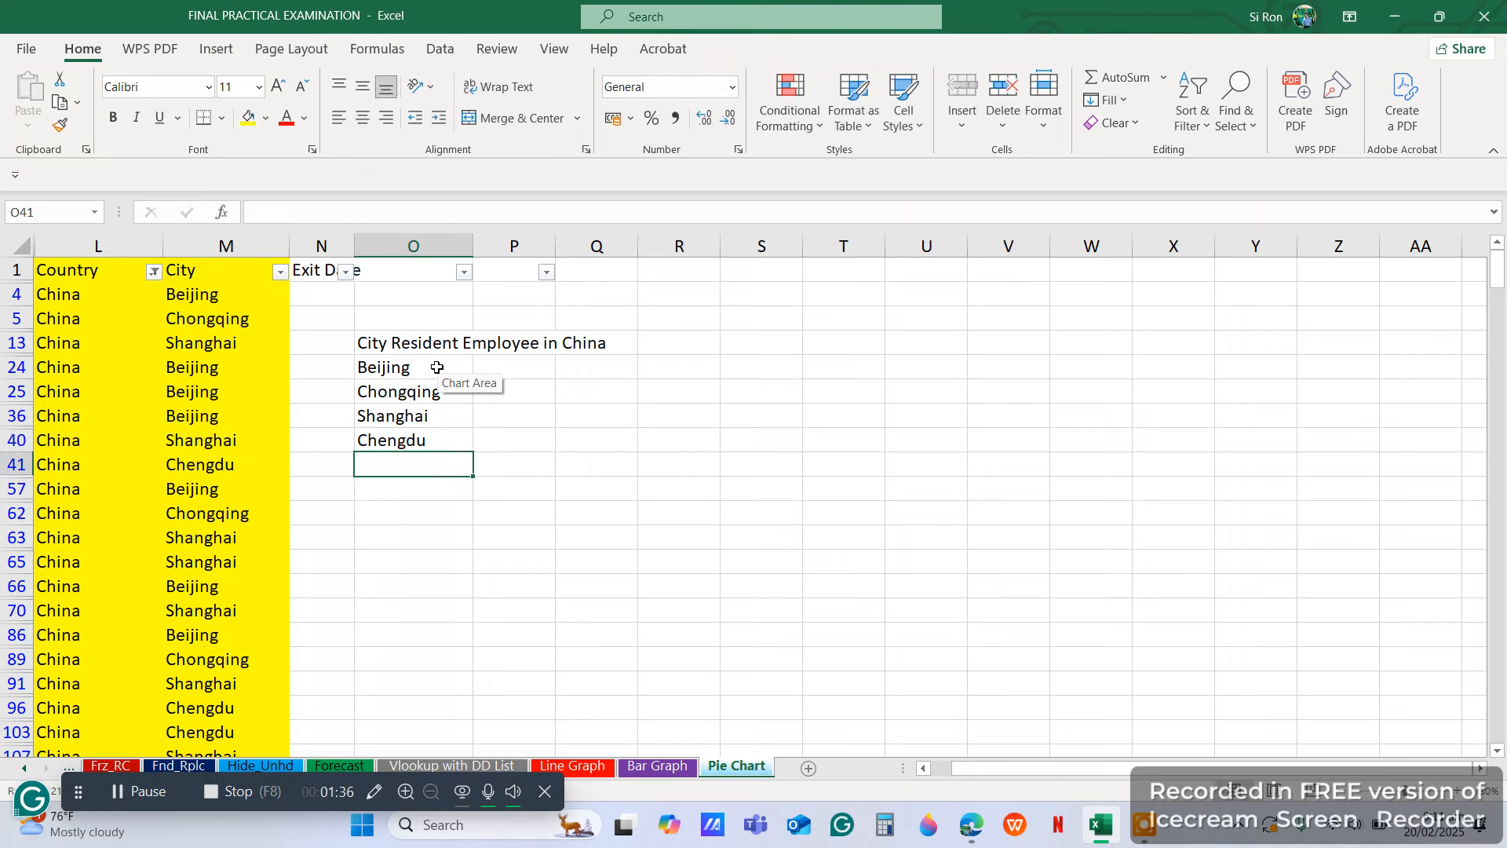
Step: Widen column P beside the city list to about the same width as column O
click(497, 410)
click(520, 361)
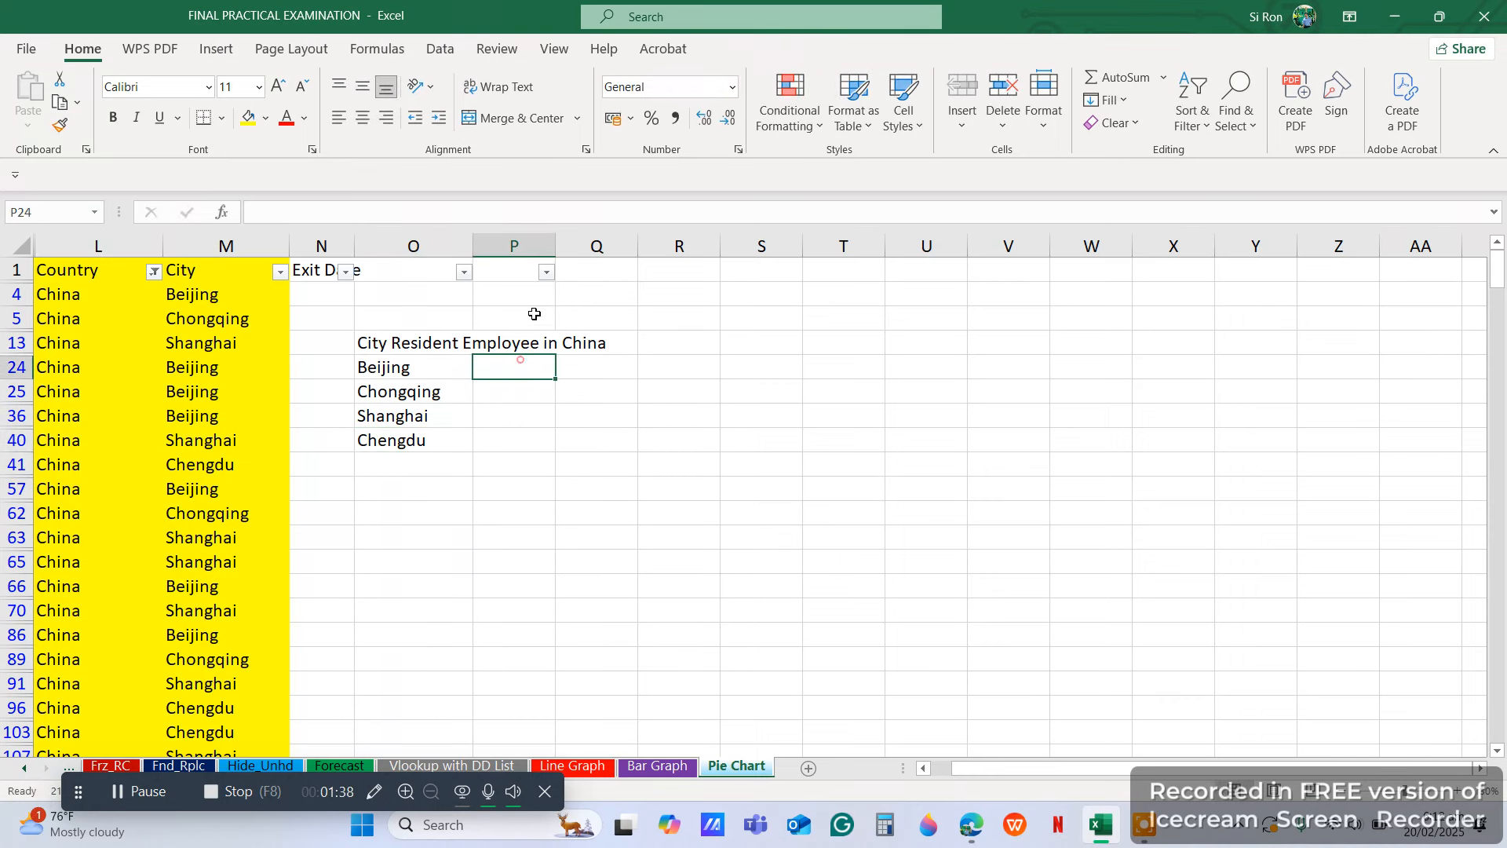
drag(555, 246, 592, 245)
Step: Count the Beijing employees in P24 with the formula =COUNTIF(M:M,O24)
click(524, 370)
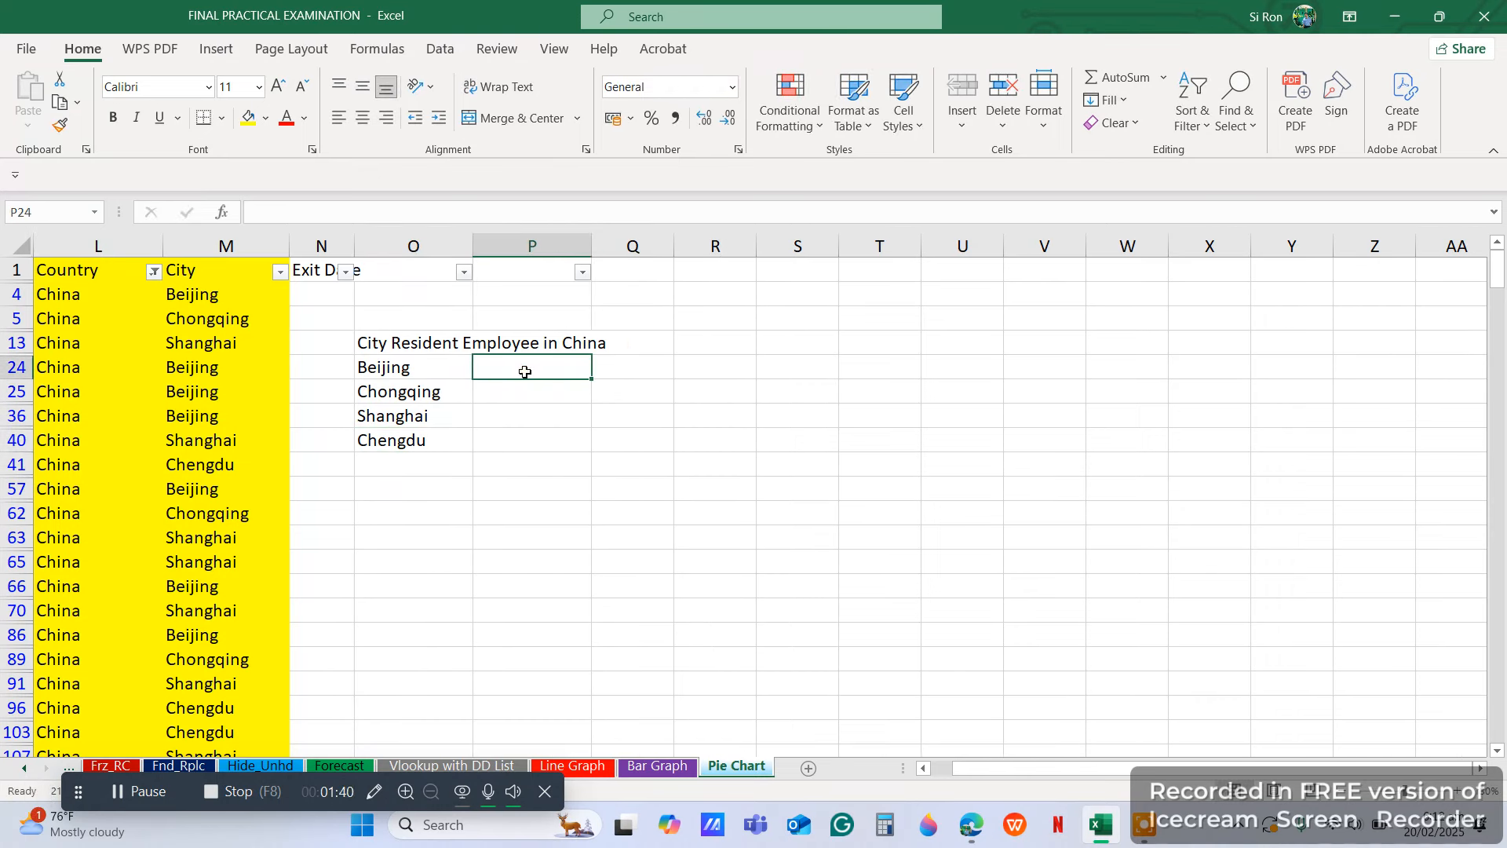
text(=s)
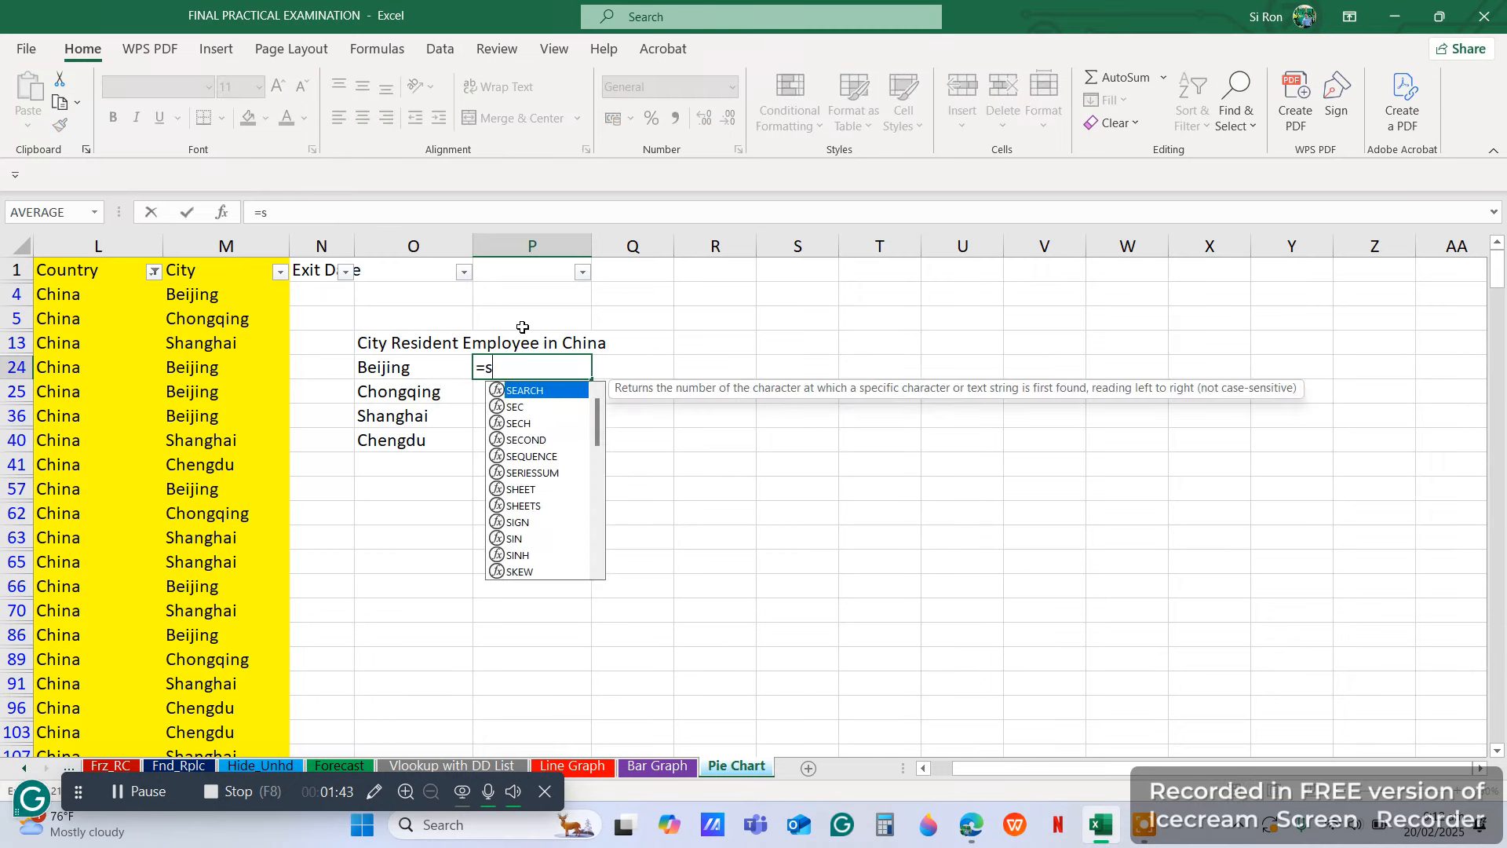
key(BackSpace)
text(cou)
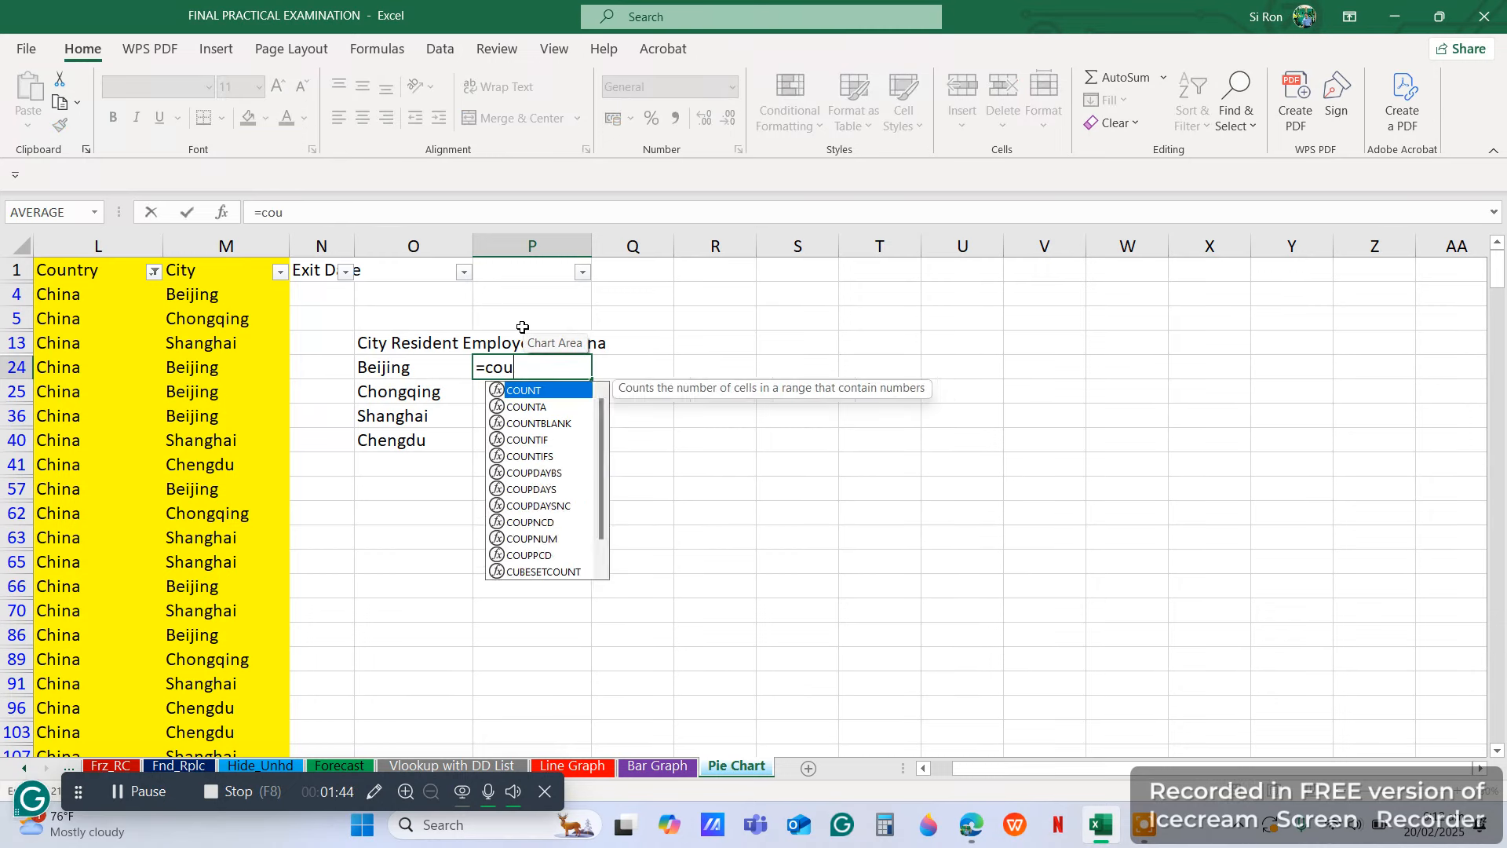
text(ntif()
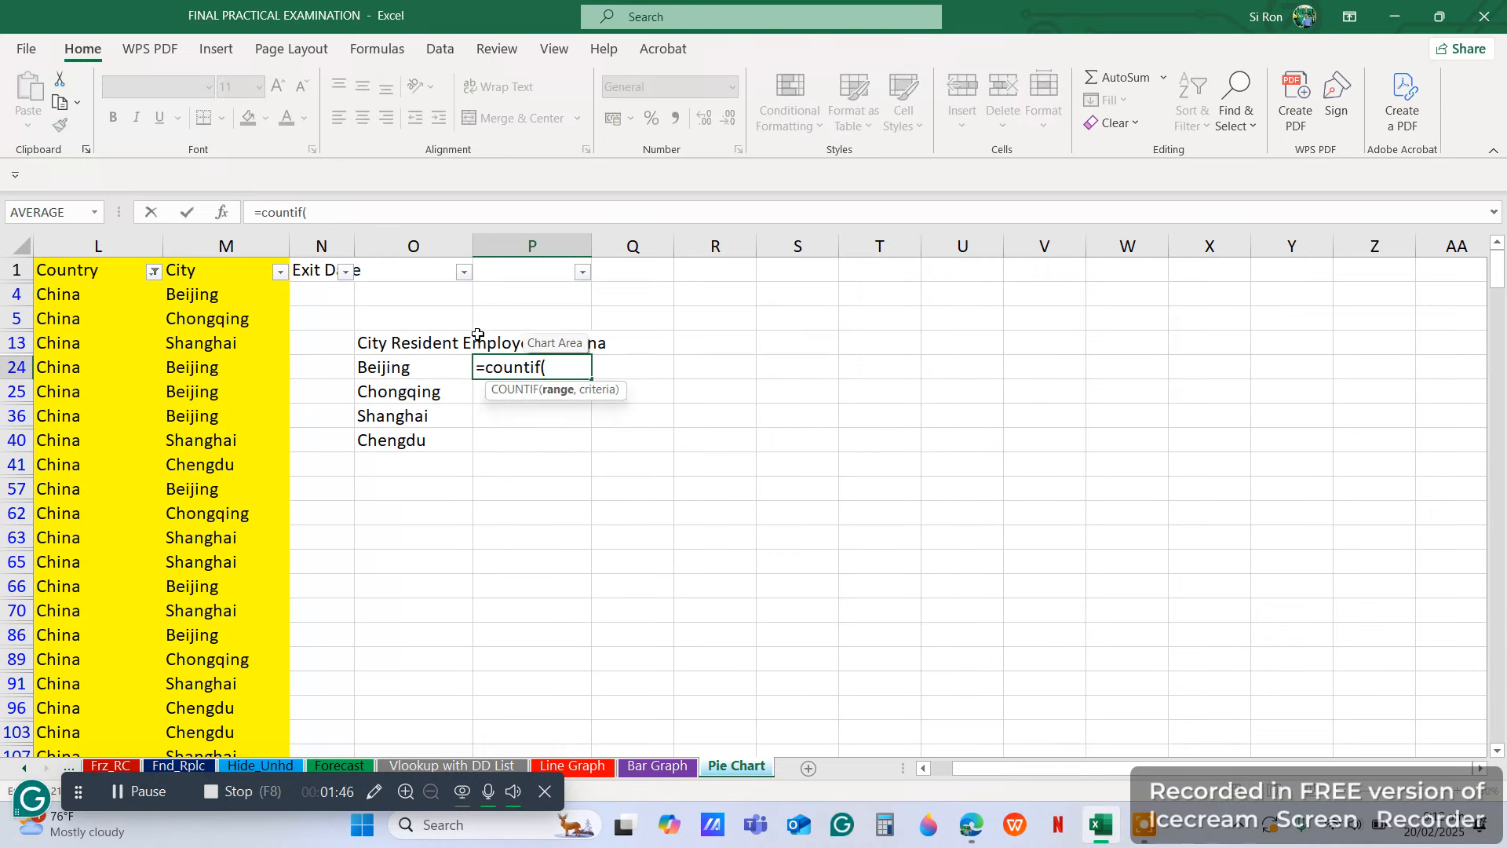
click(223, 246)
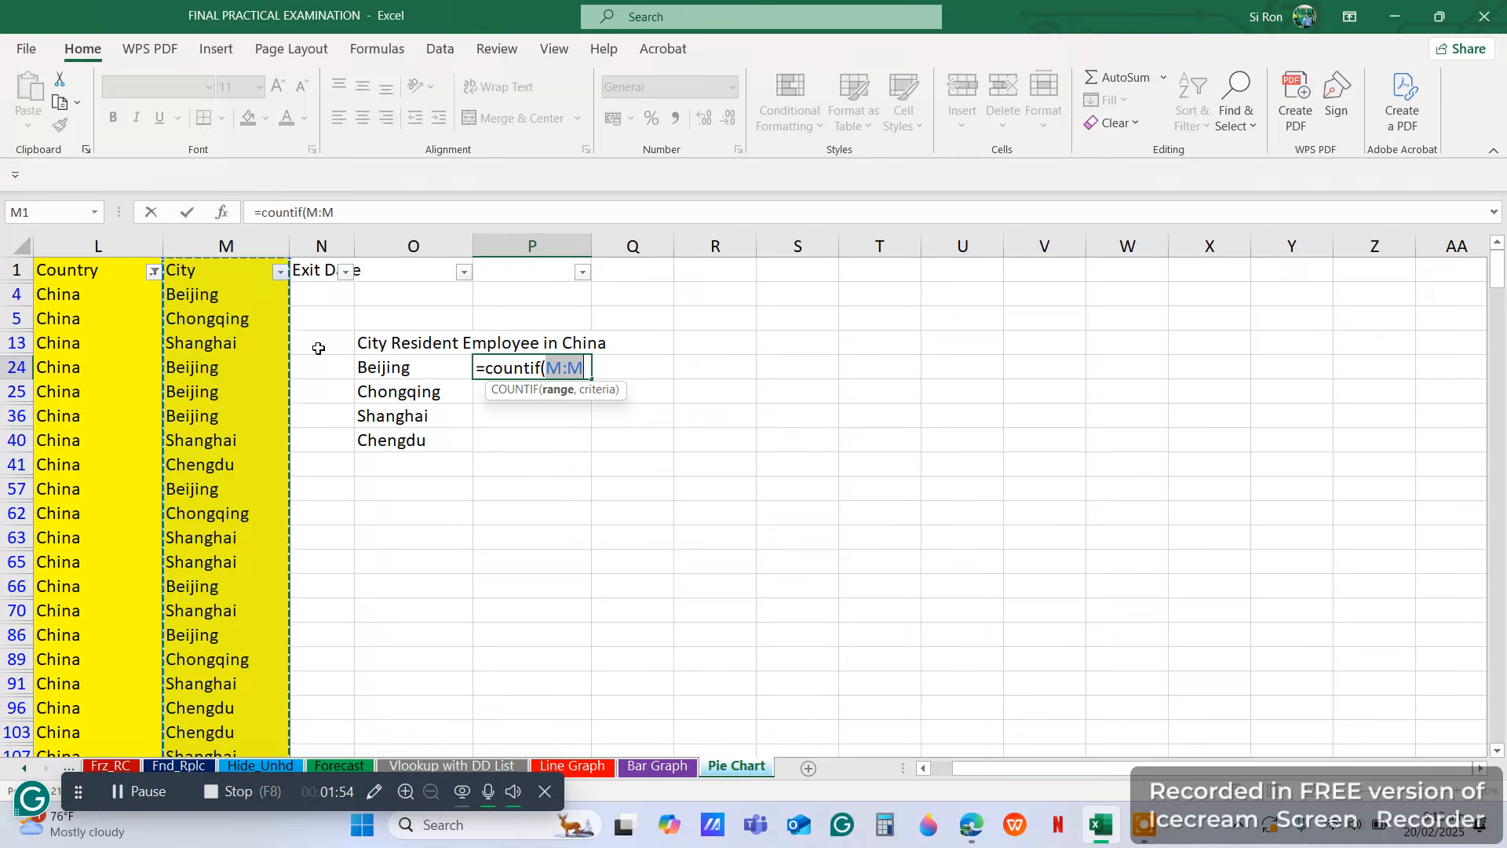
text(,)
click(380, 371)
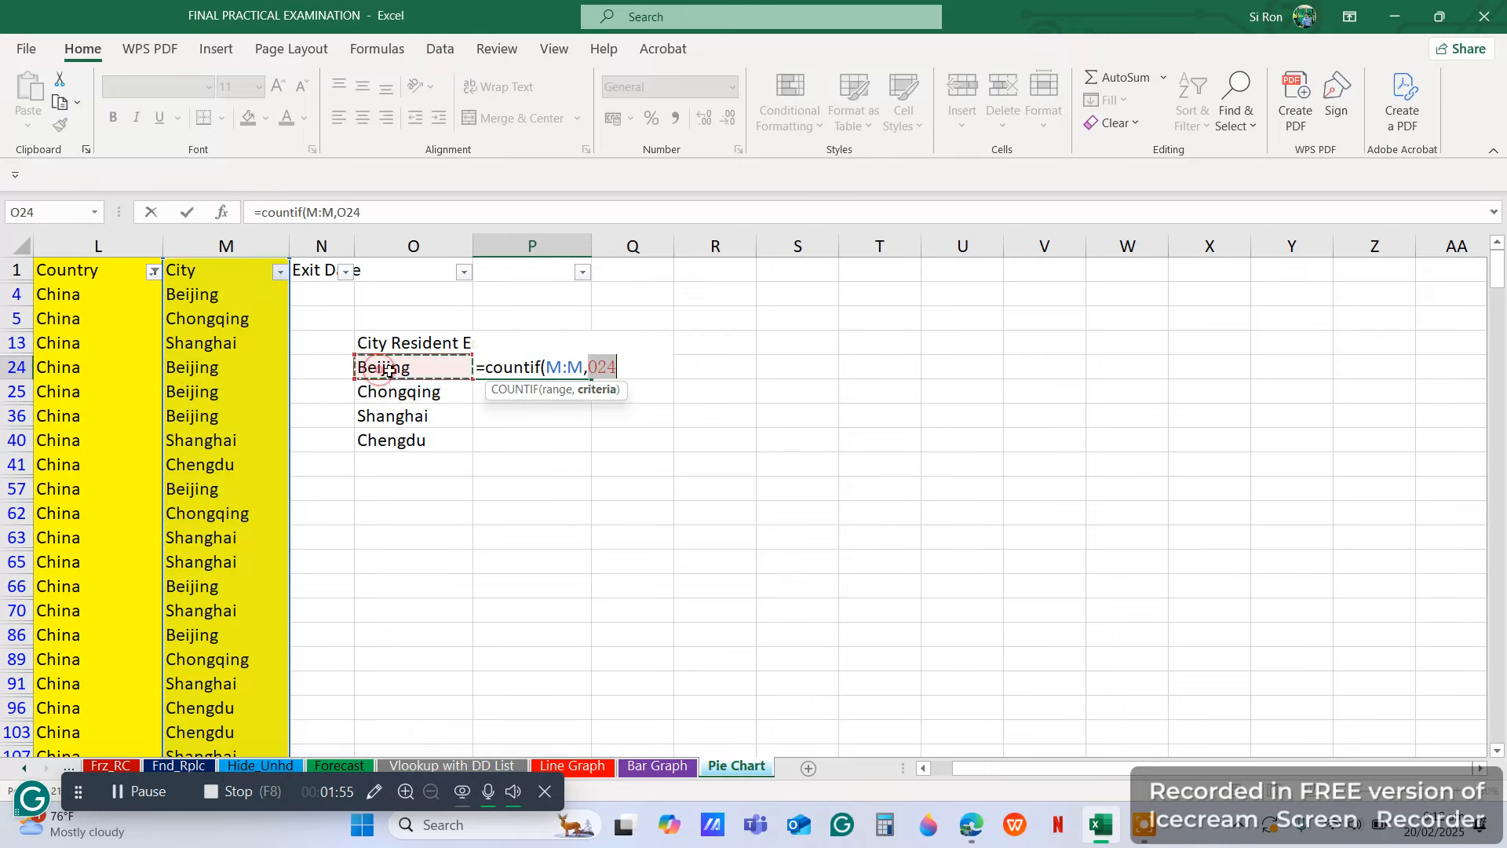
key(Return)
Step: Fill the COUNTIF formula down to the Chengdu row and center the contents of column P
click(568, 373)
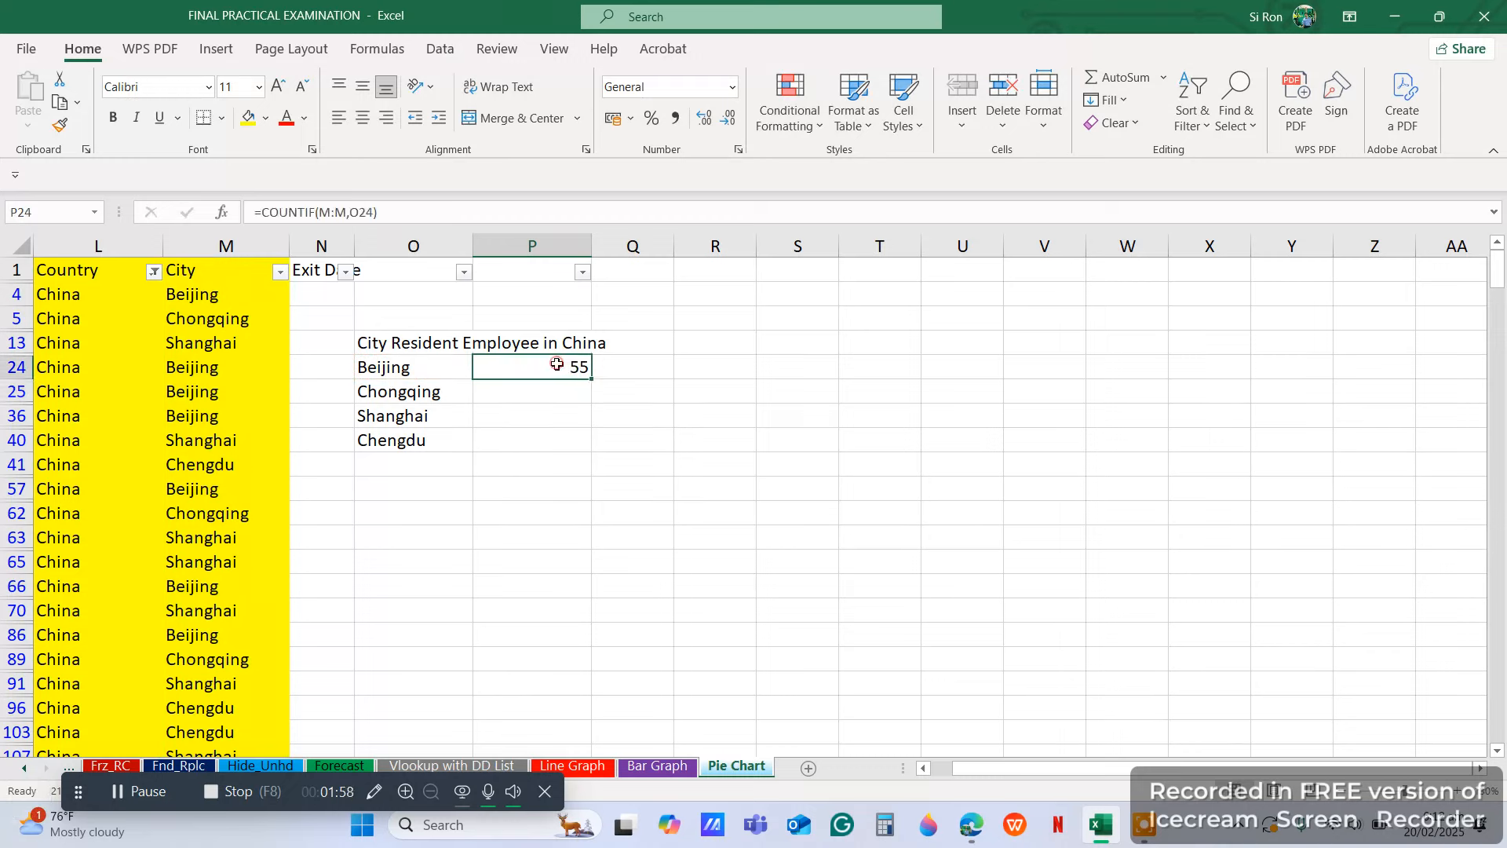
drag(589, 378, 587, 441)
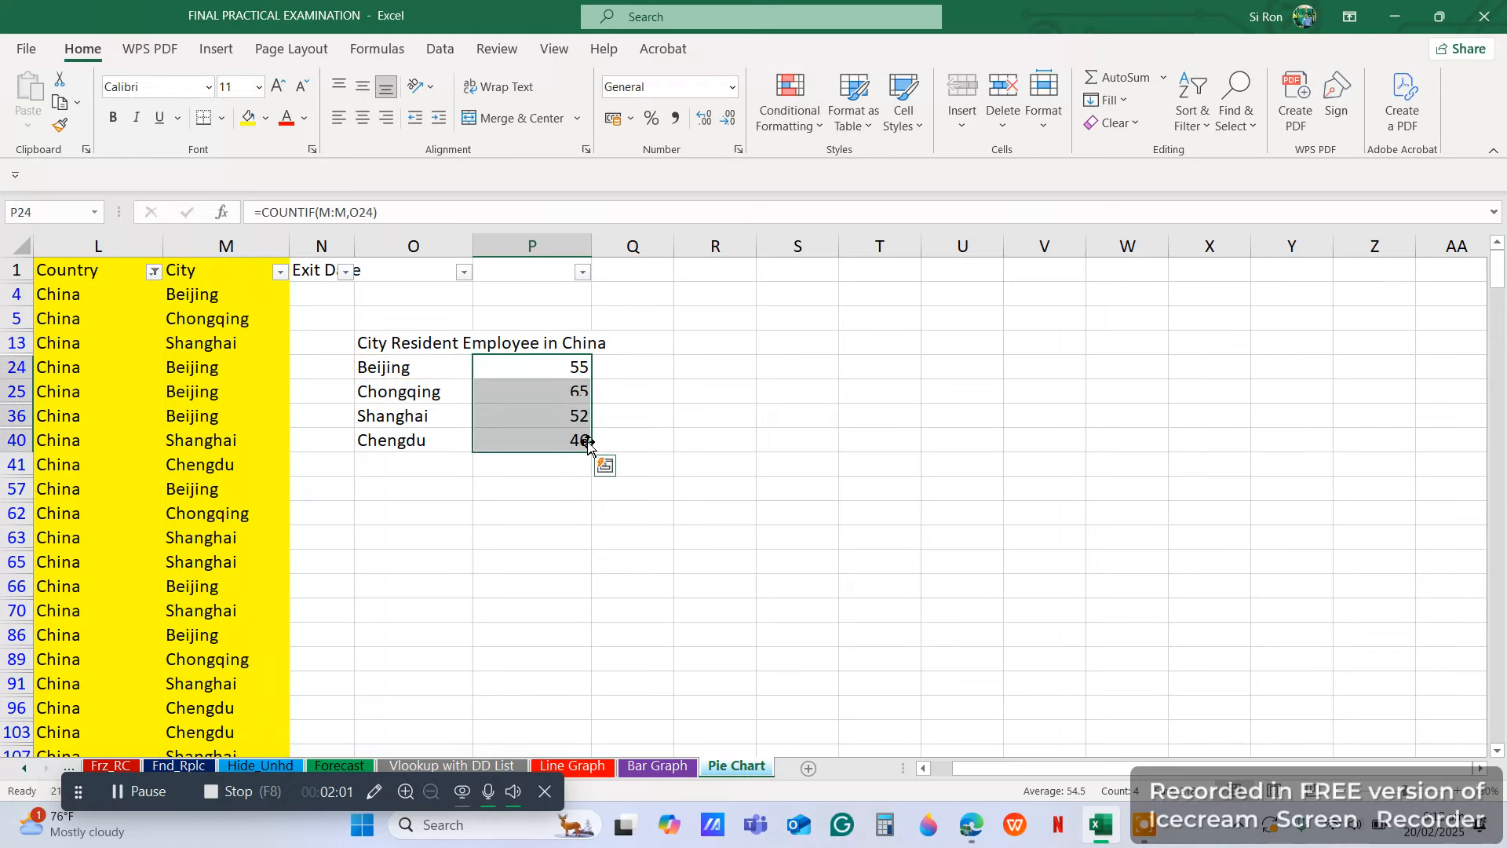
click(542, 248)
click(360, 115)
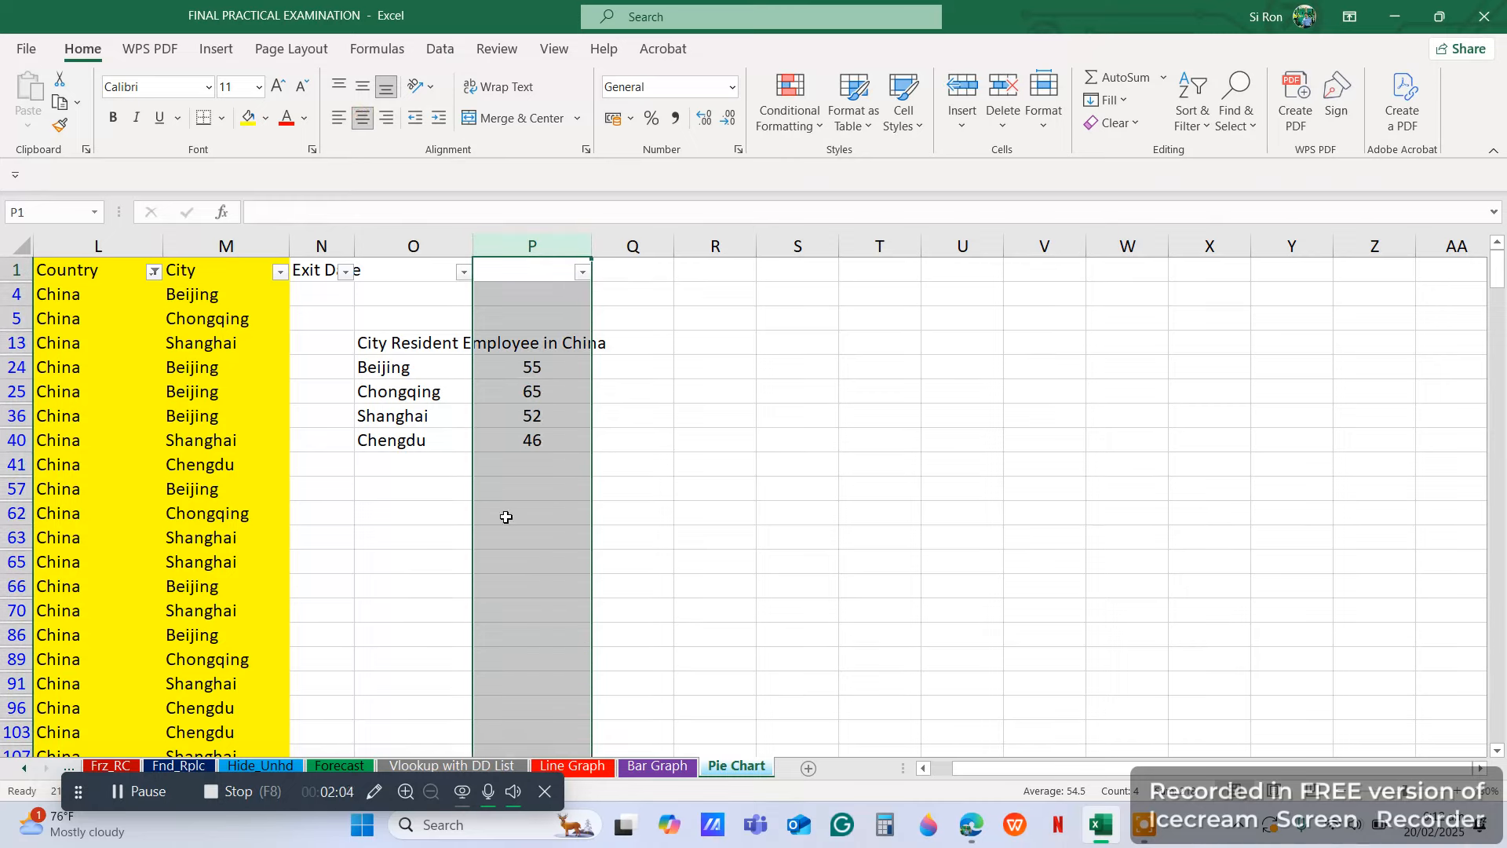
Step: Total the four city counts with AutoSum in P41 below the Chengdu count and make the total bold
click(511, 539)
click(520, 470)
drag(530, 465, 531, 368)
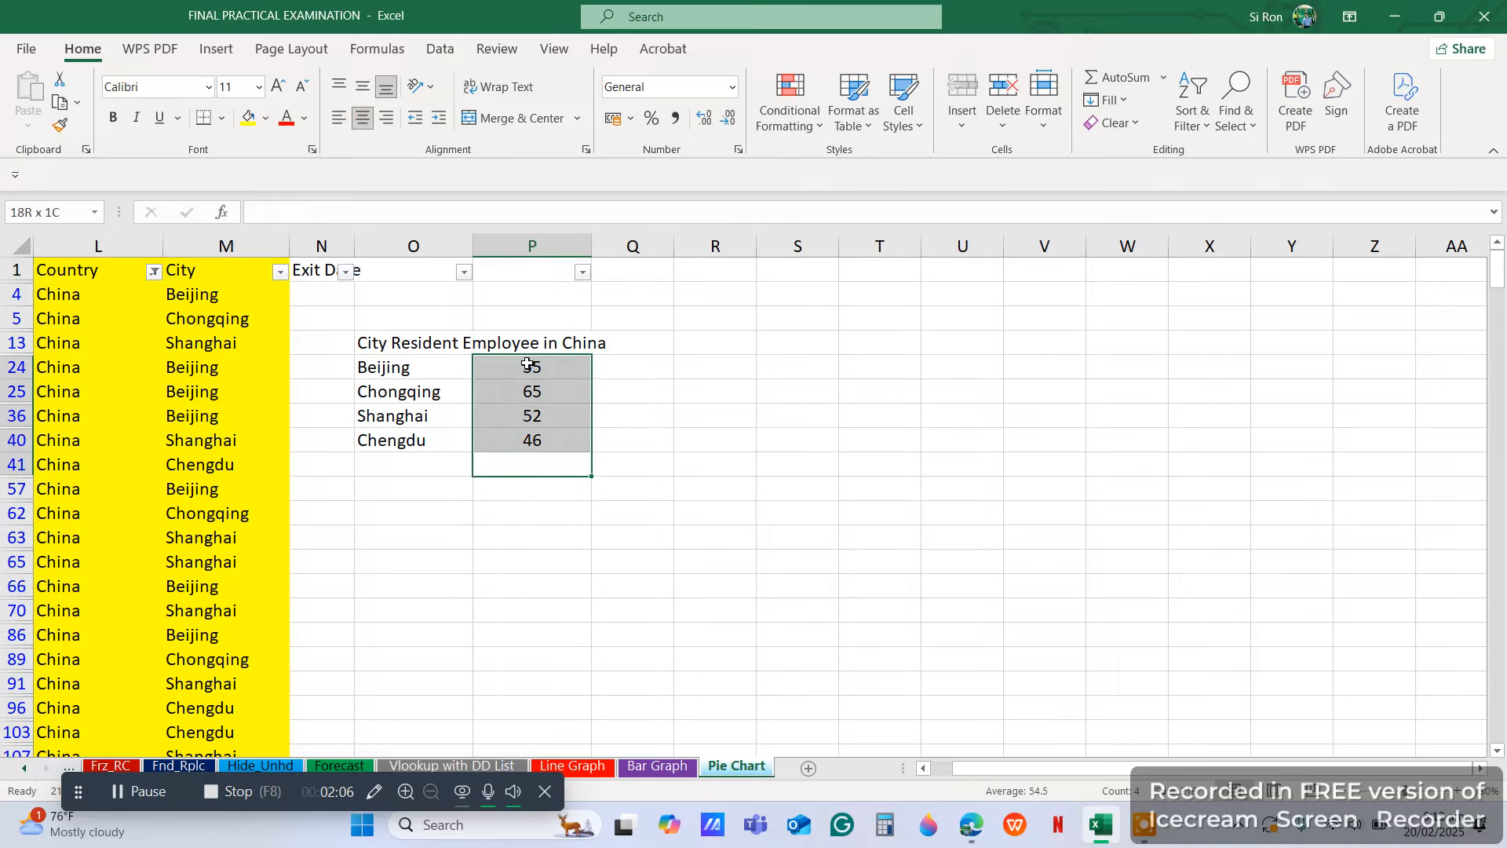
click(1113, 77)
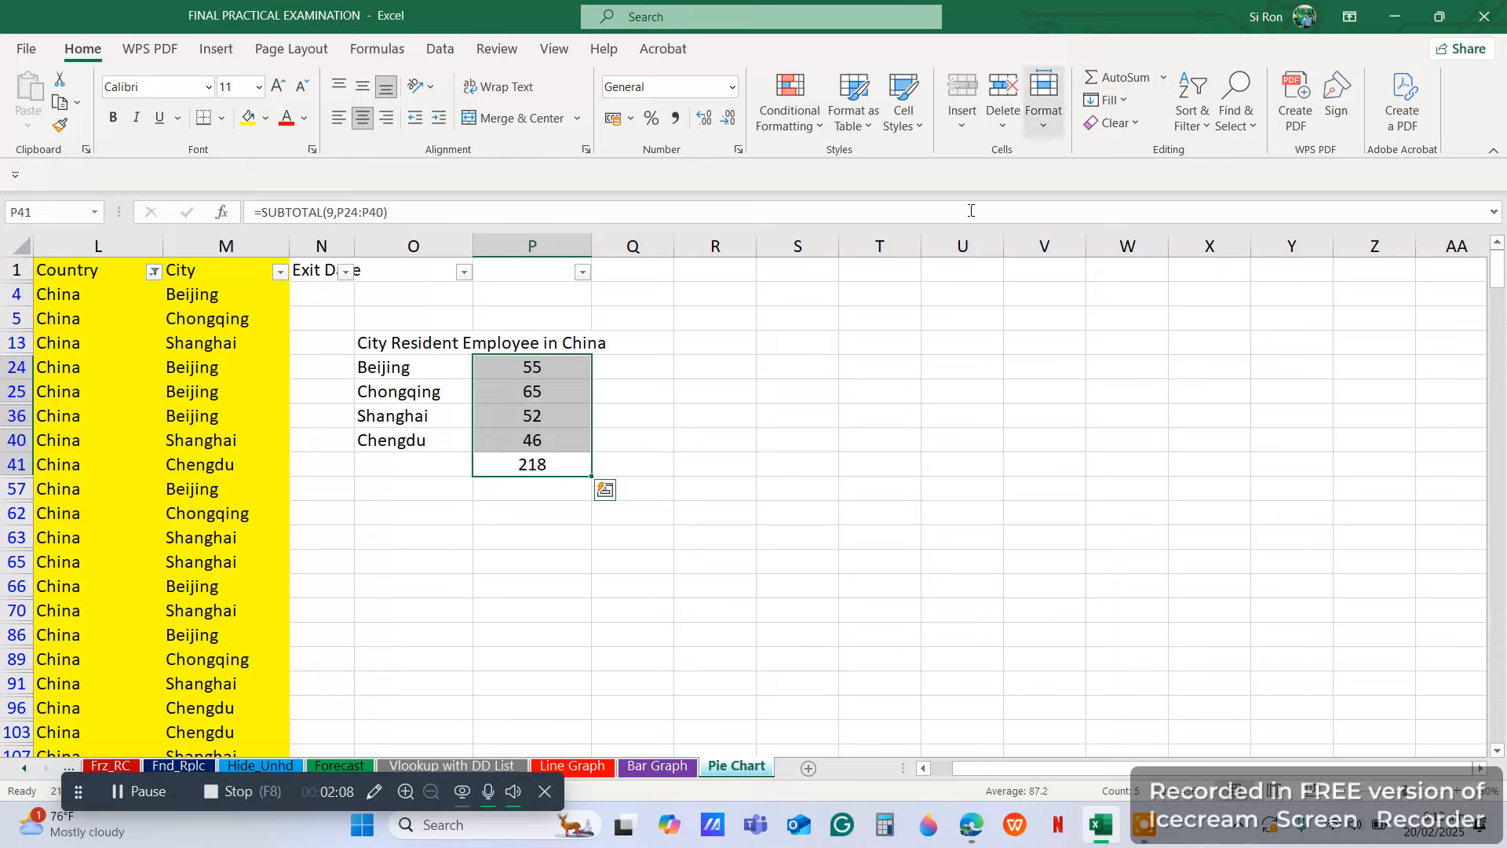
click(657, 459)
click(543, 461)
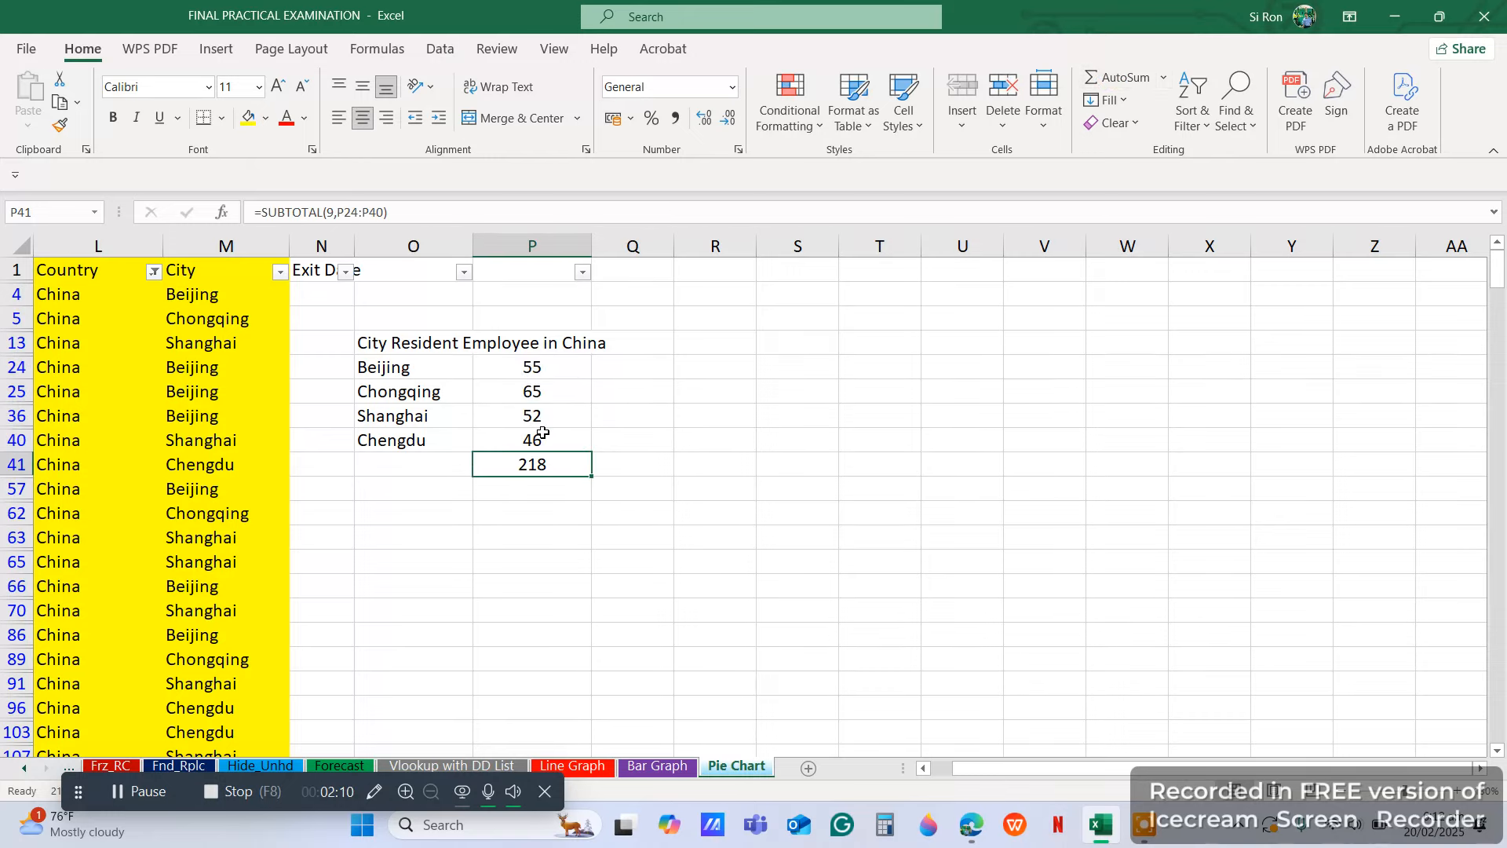
key(ctrl+b)
click(770, 520)
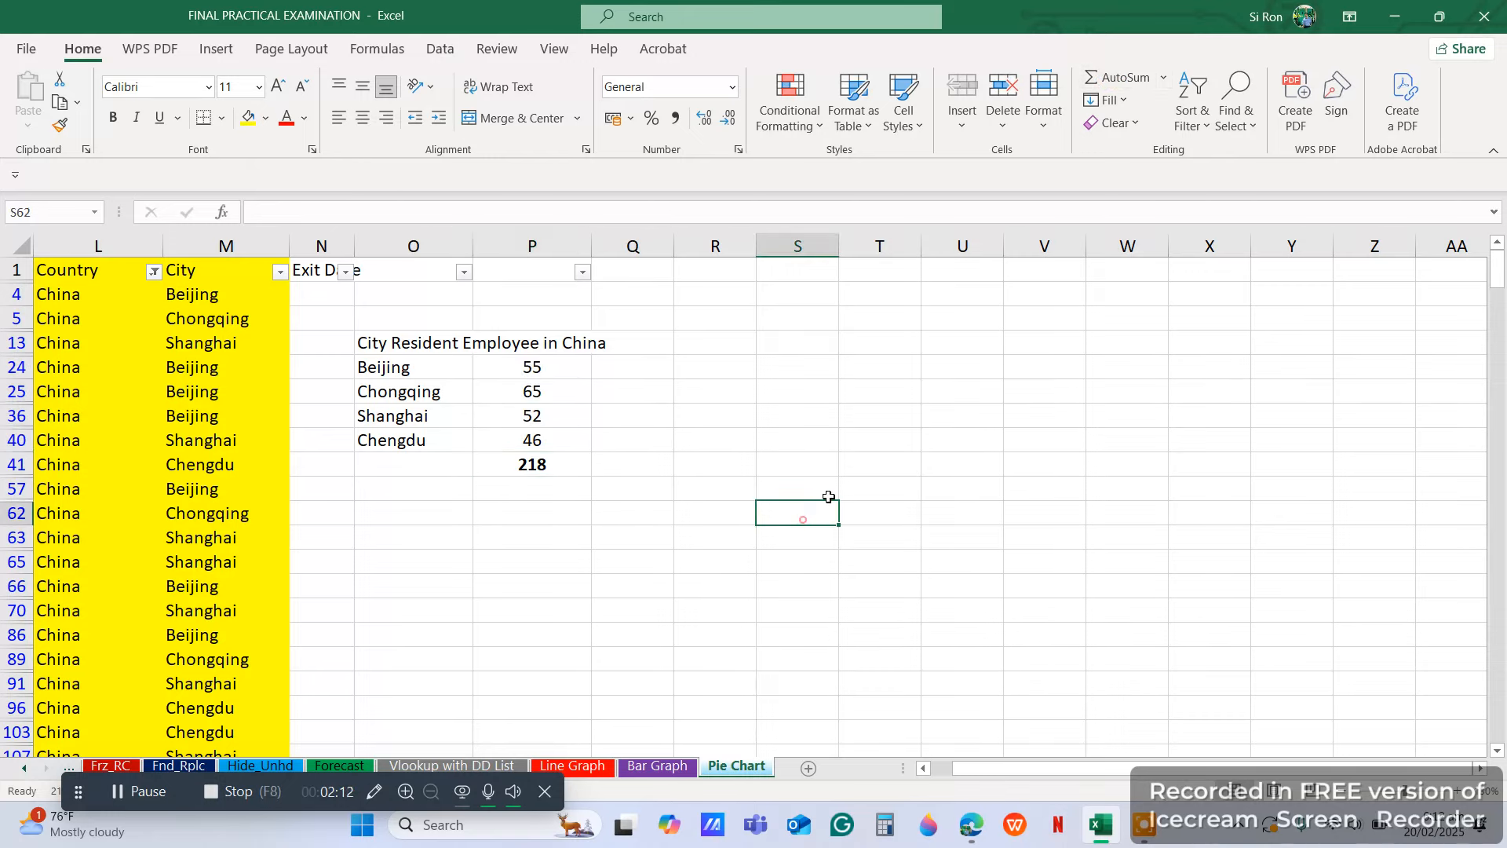
click(403, 372)
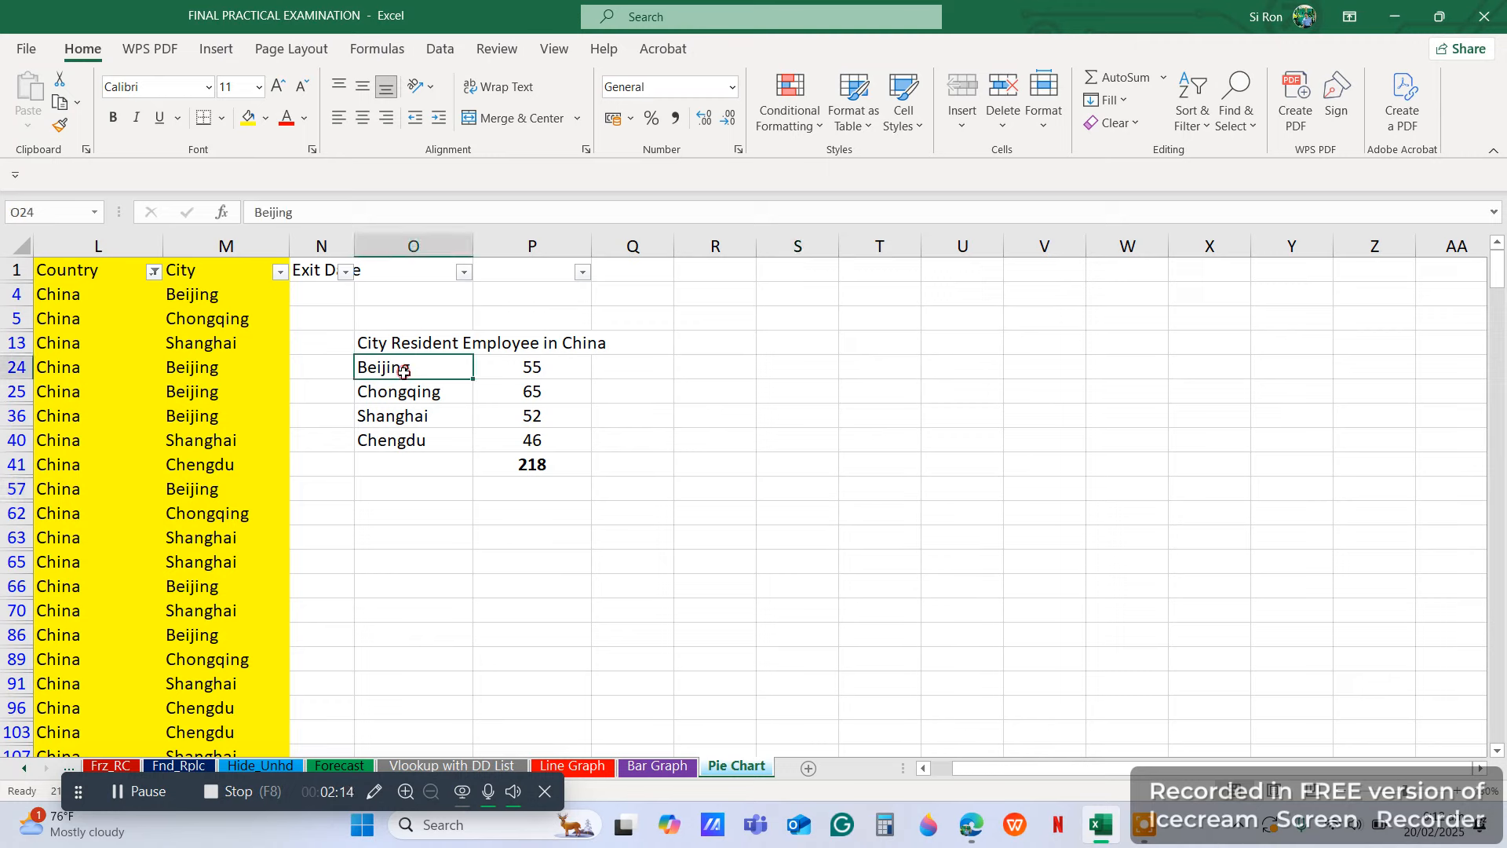
drag(403, 372, 505, 434)
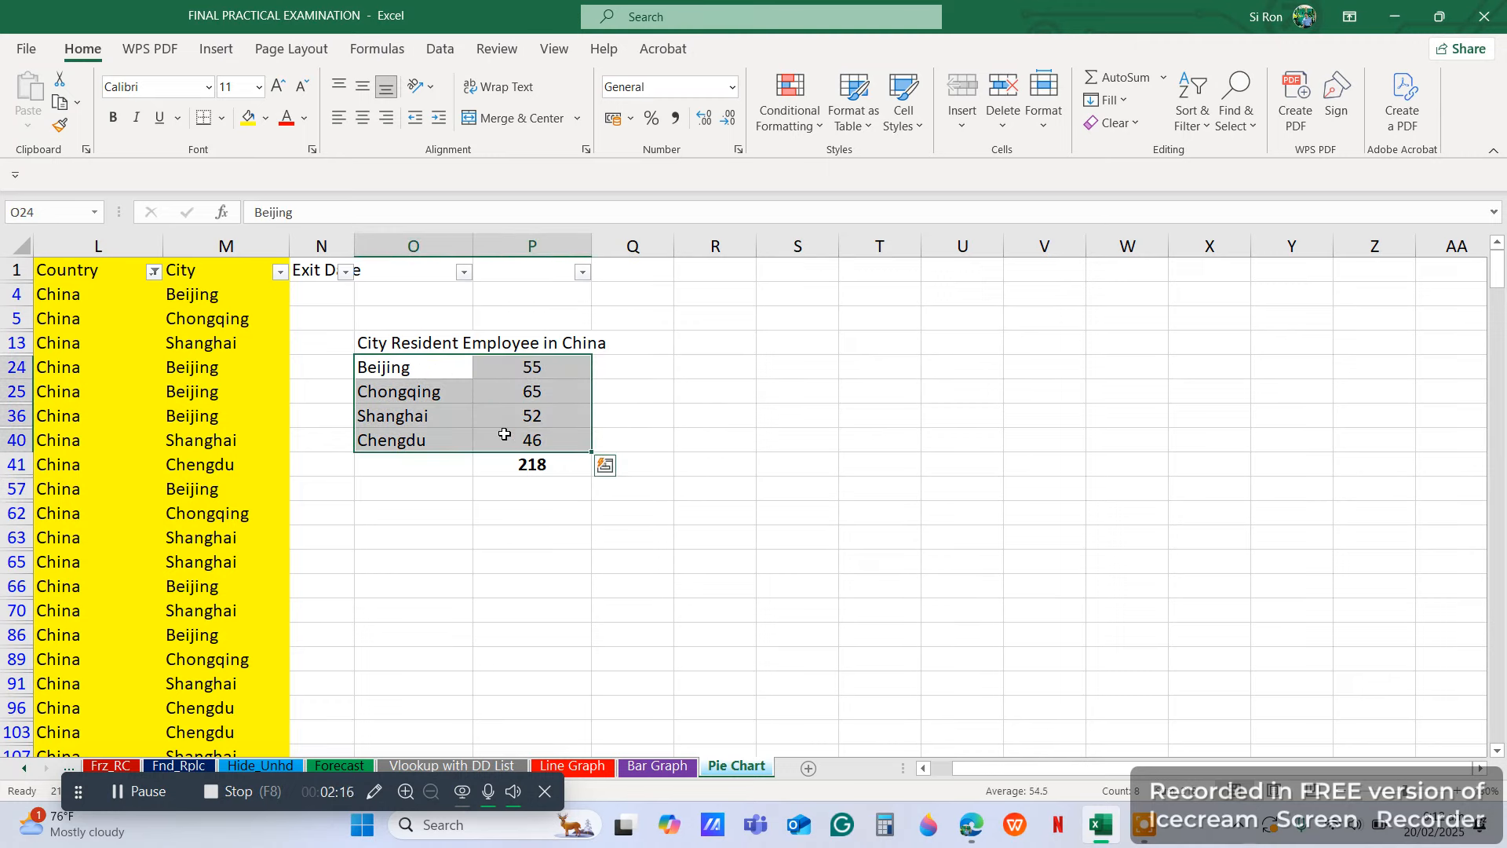
click(541, 323)
click(504, 245)
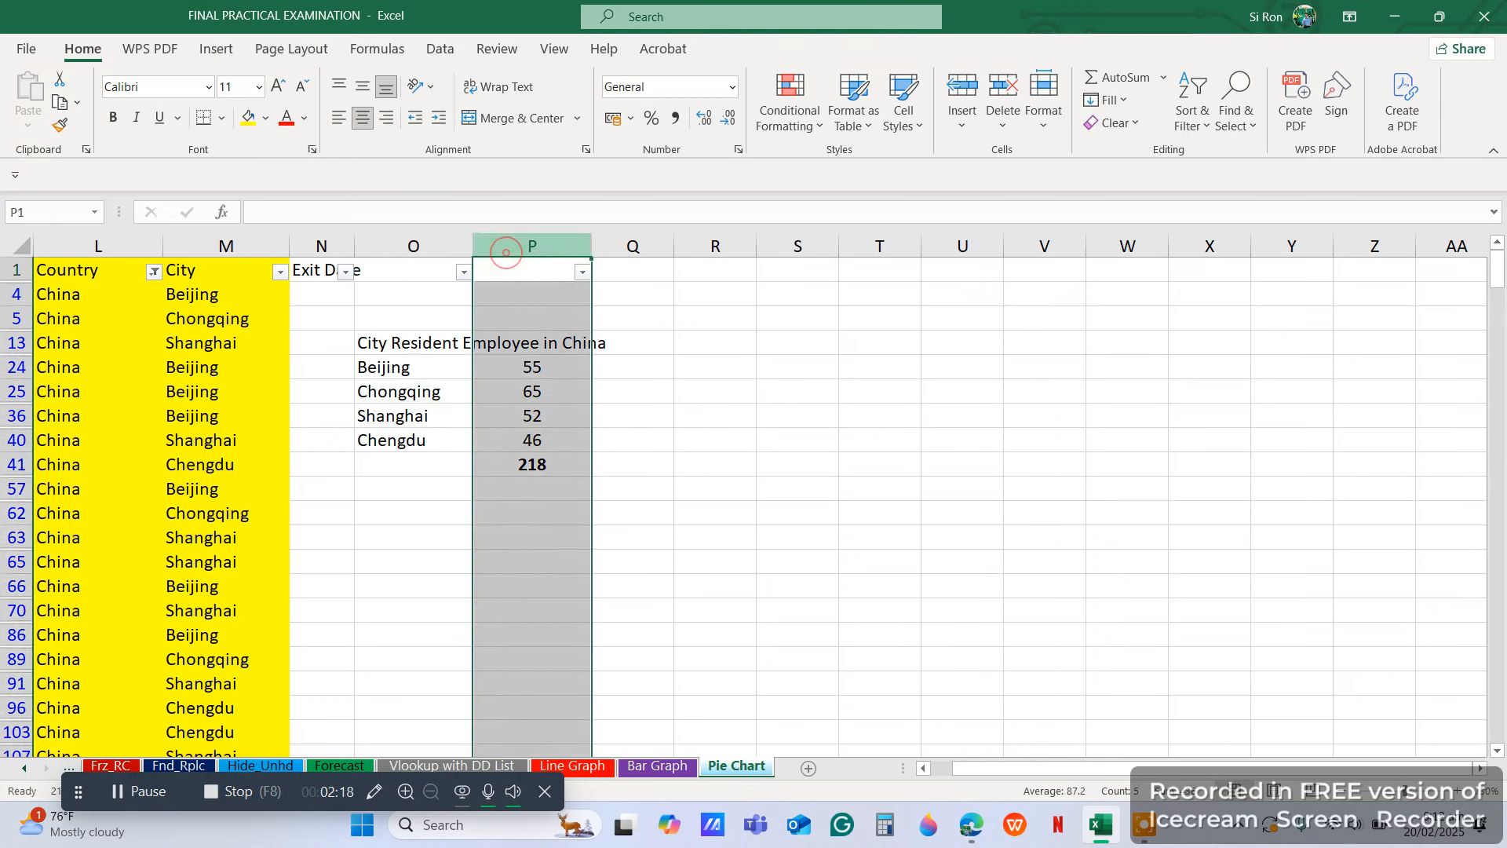
right_click(506, 247)
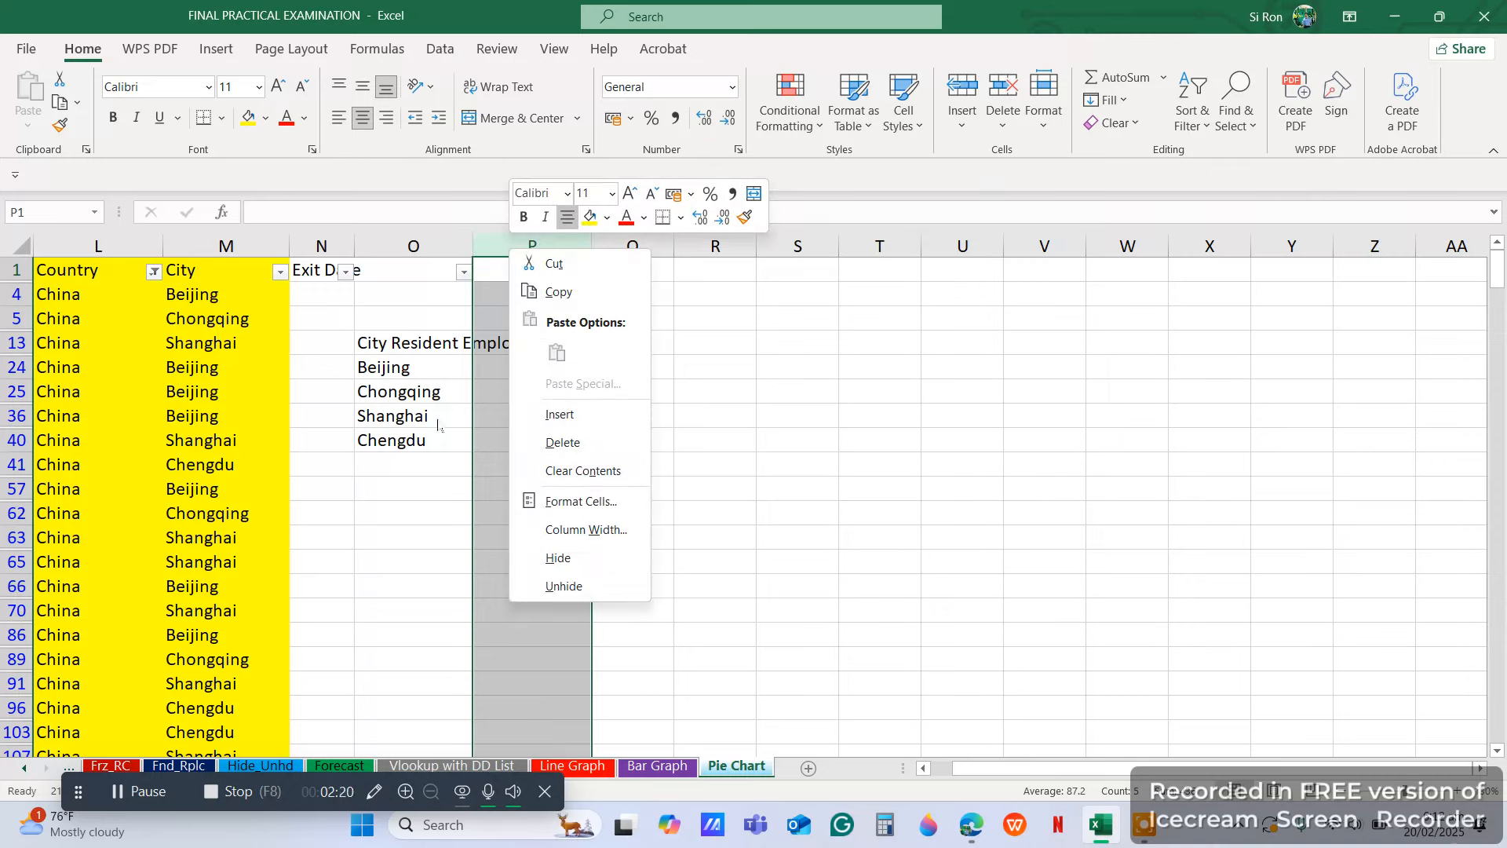
key(Escape)
click(502, 369)
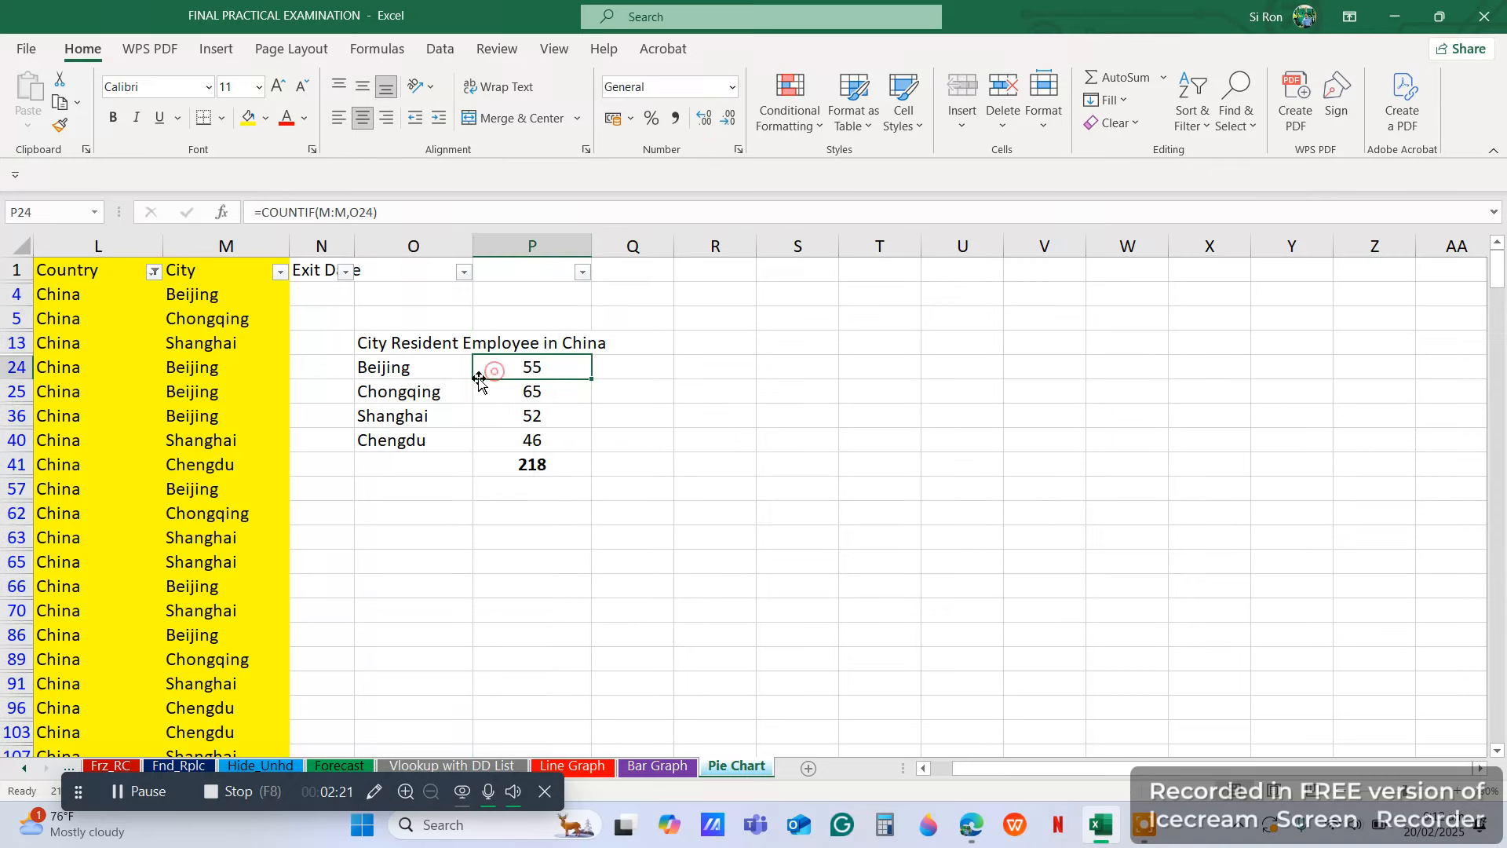
click(506, 248)
click(393, 440)
Step: Insert a 2-D pie chart from the city names and counts in O24:P40 and place it beside the table
drag(404, 367, 500, 439)
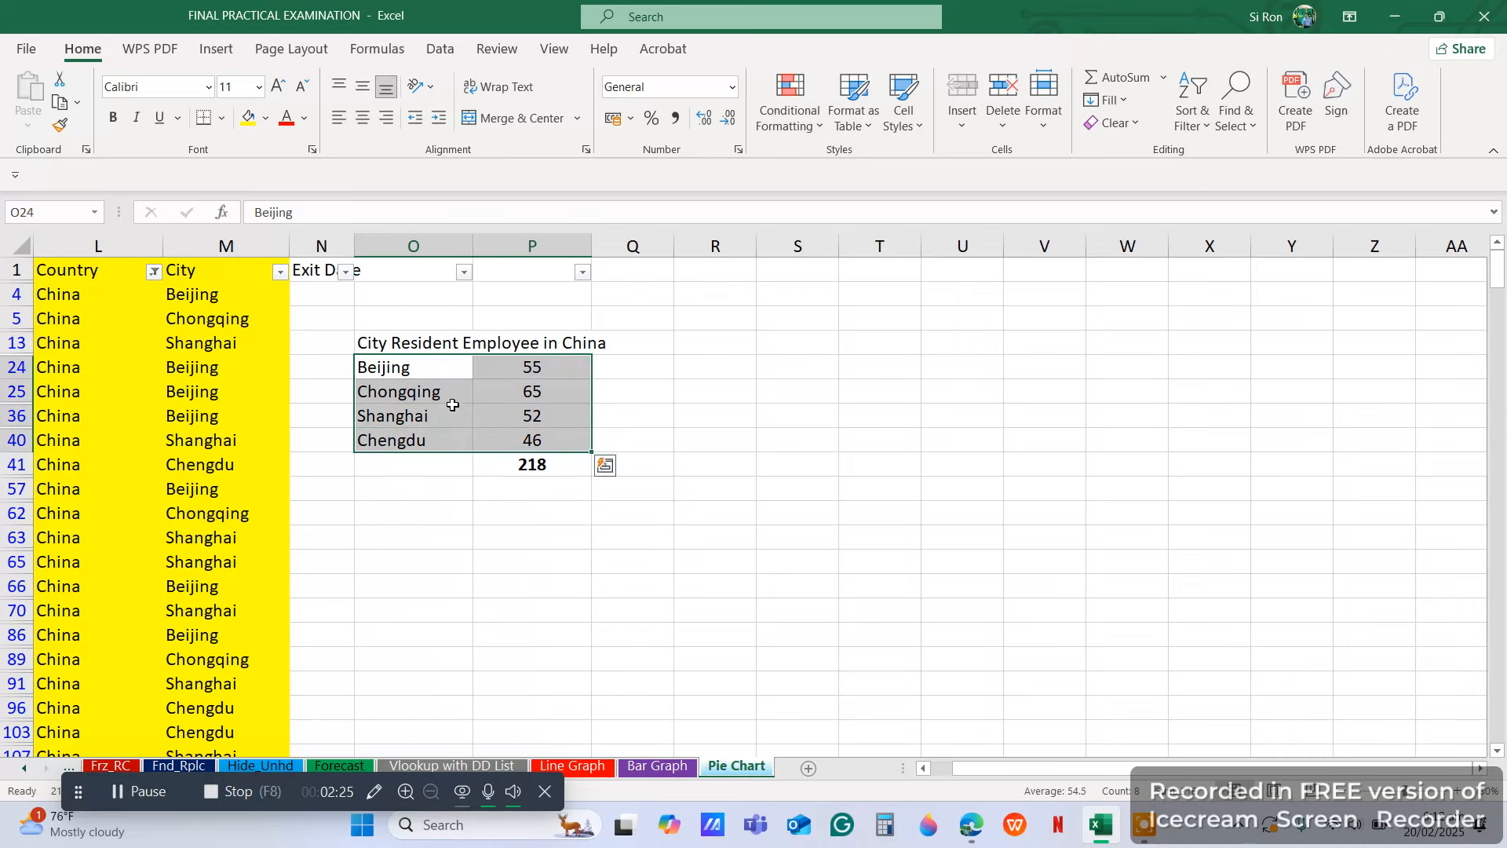
click(217, 50)
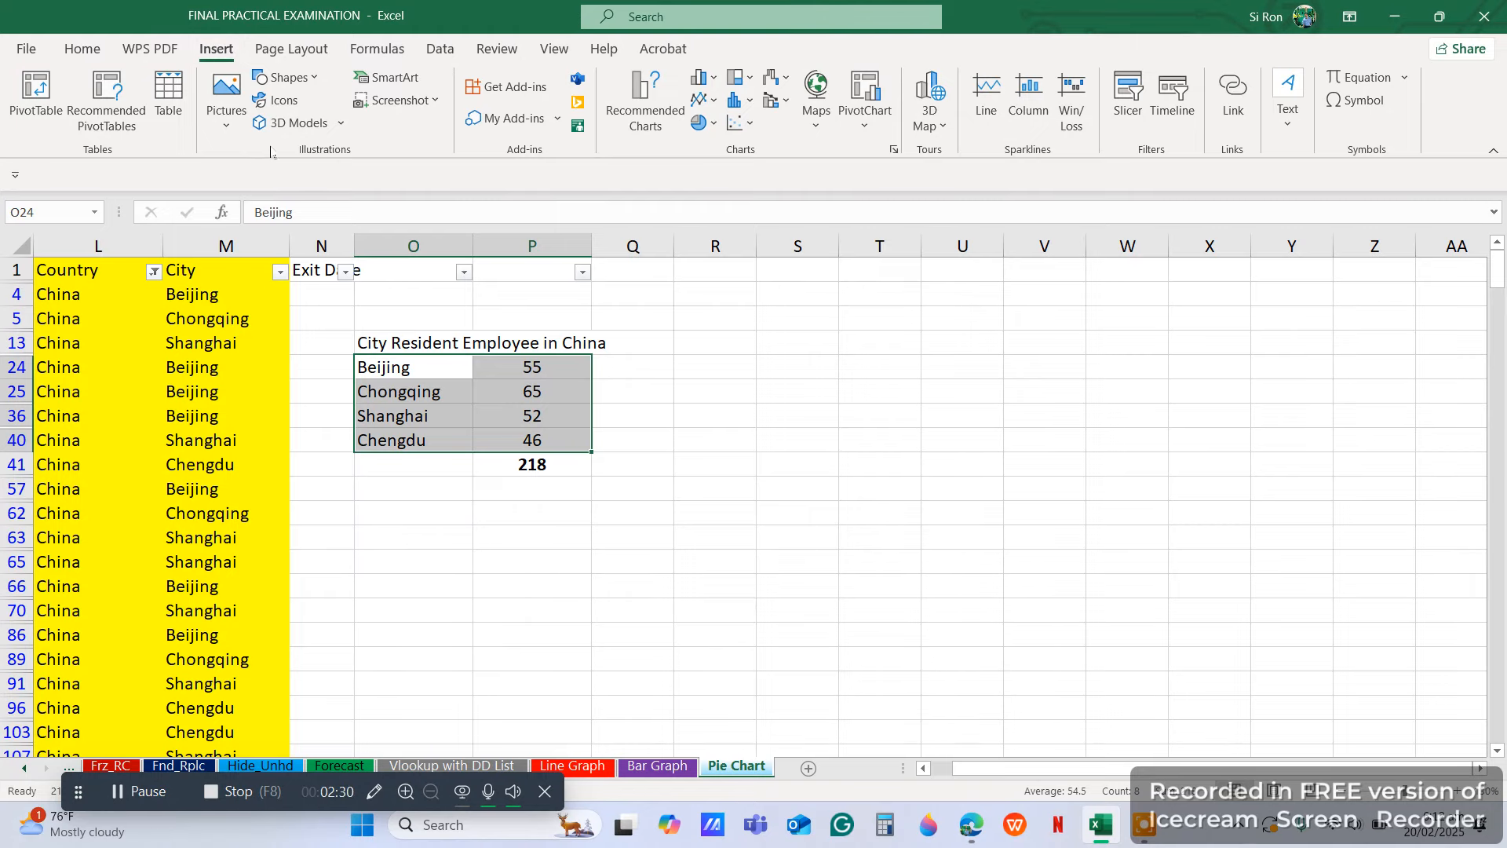
click(700, 123)
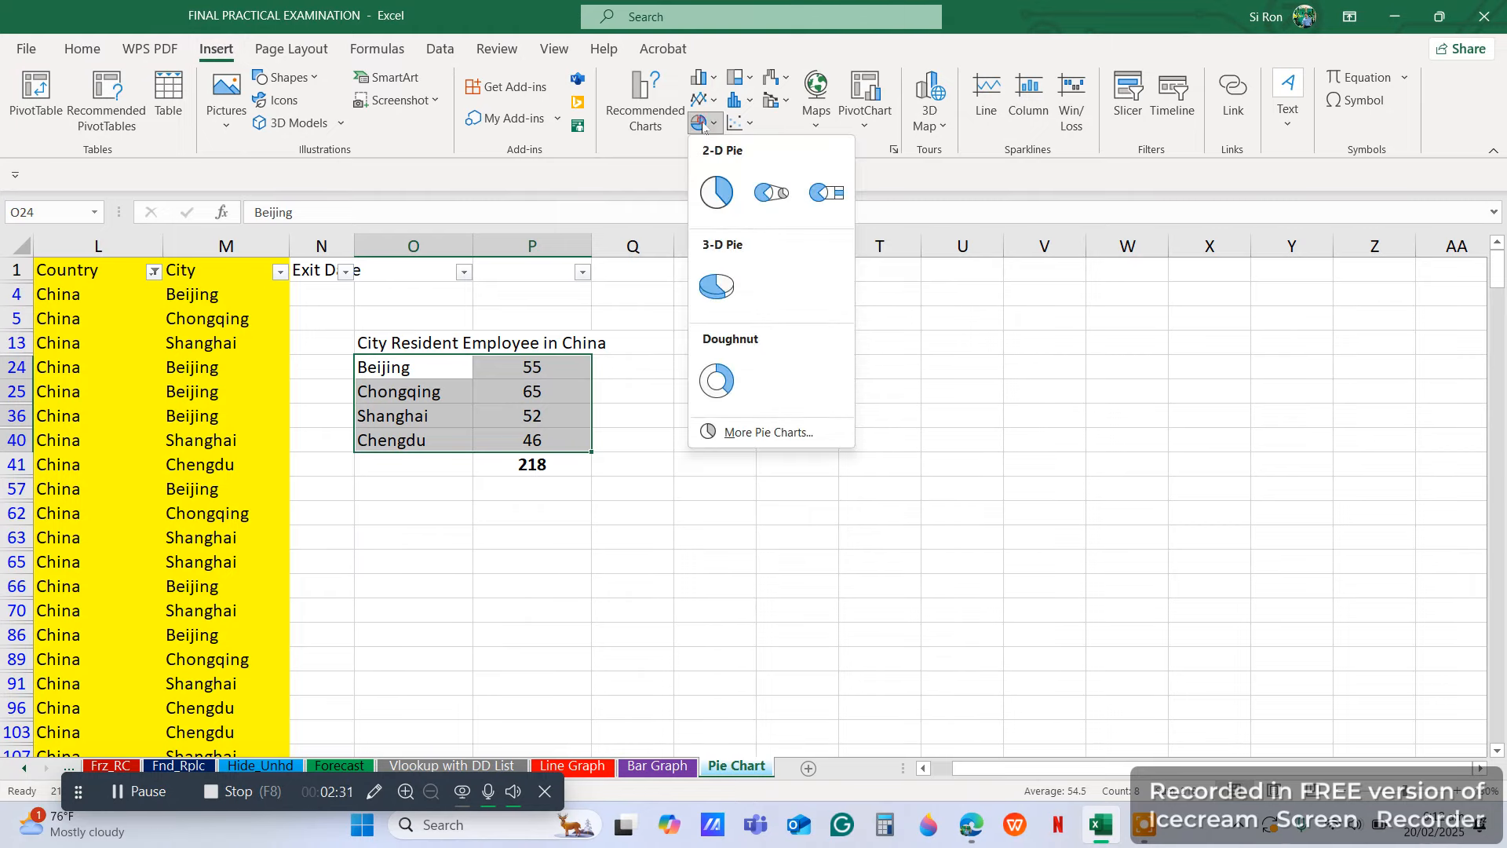
click(715, 196)
drag(955, 360, 1144, 353)
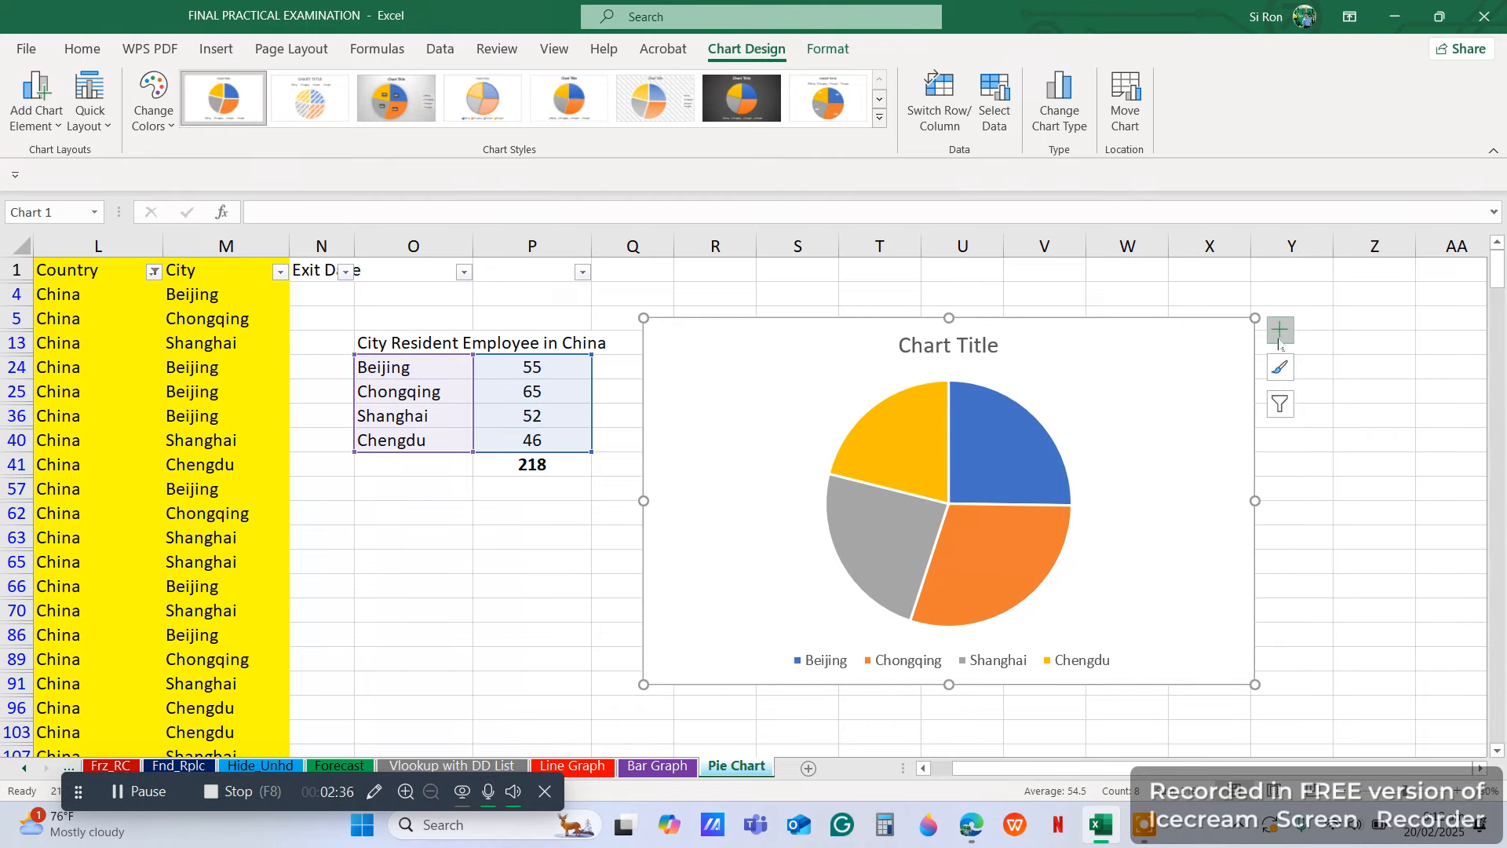
Step: Add data labels to the pie chart showing category name, value and percentage, with leader lines turned off
click(1280, 331)
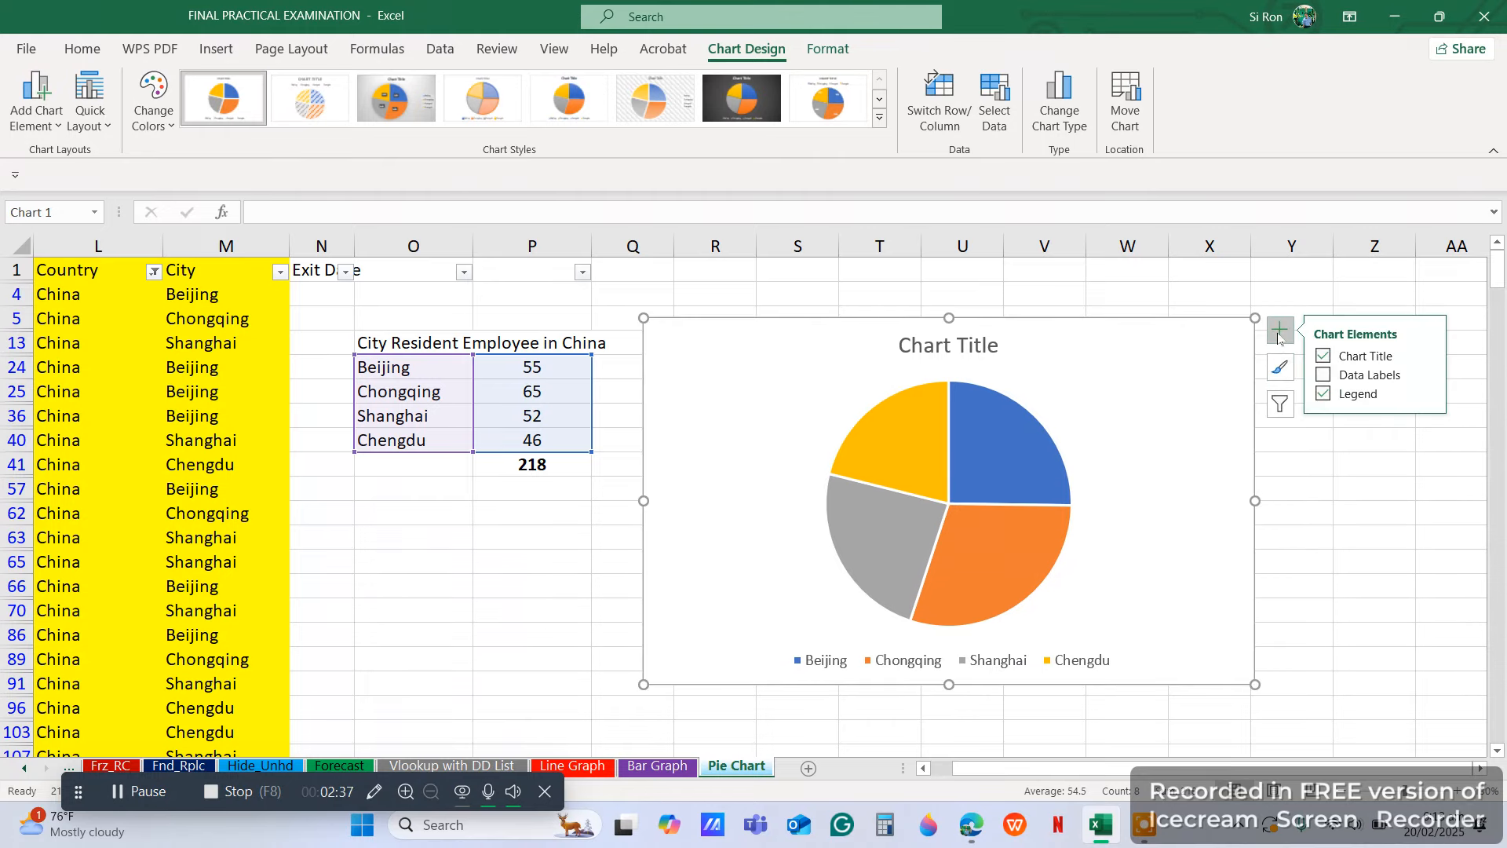
click(1323, 375)
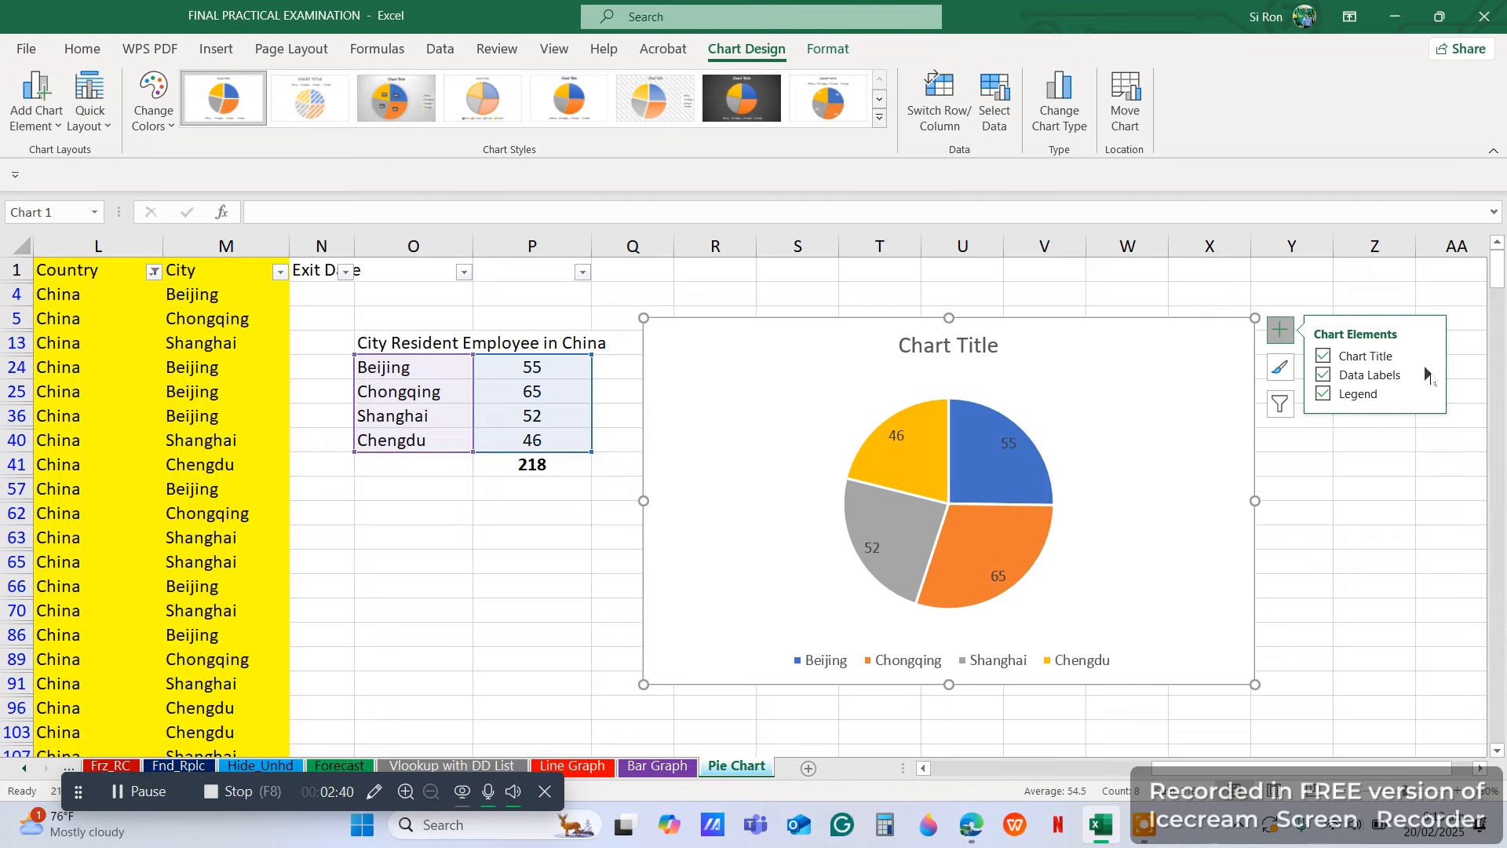
click(1428, 373)
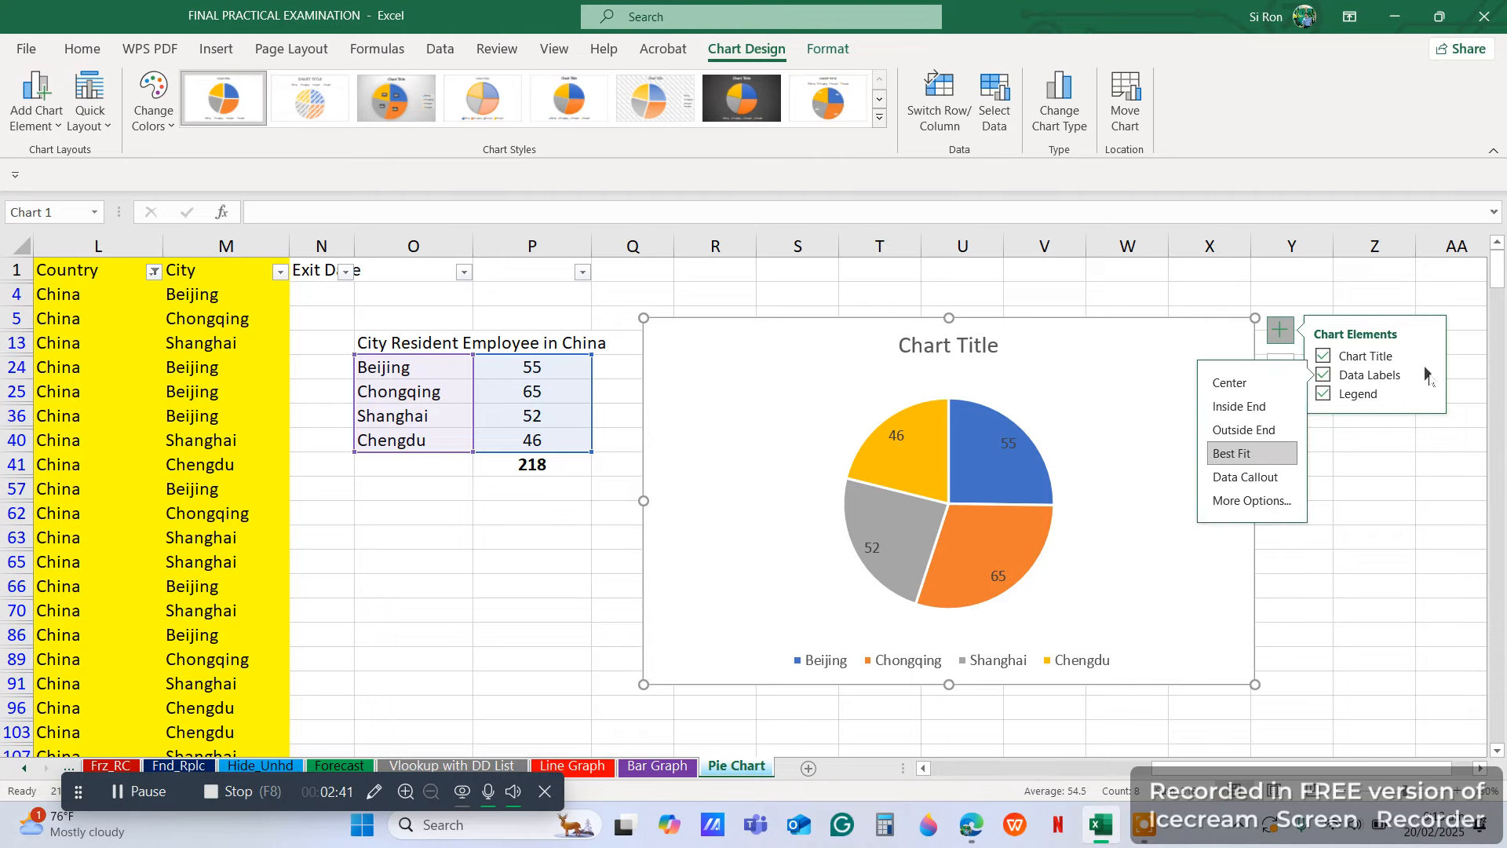
click(1236, 507)
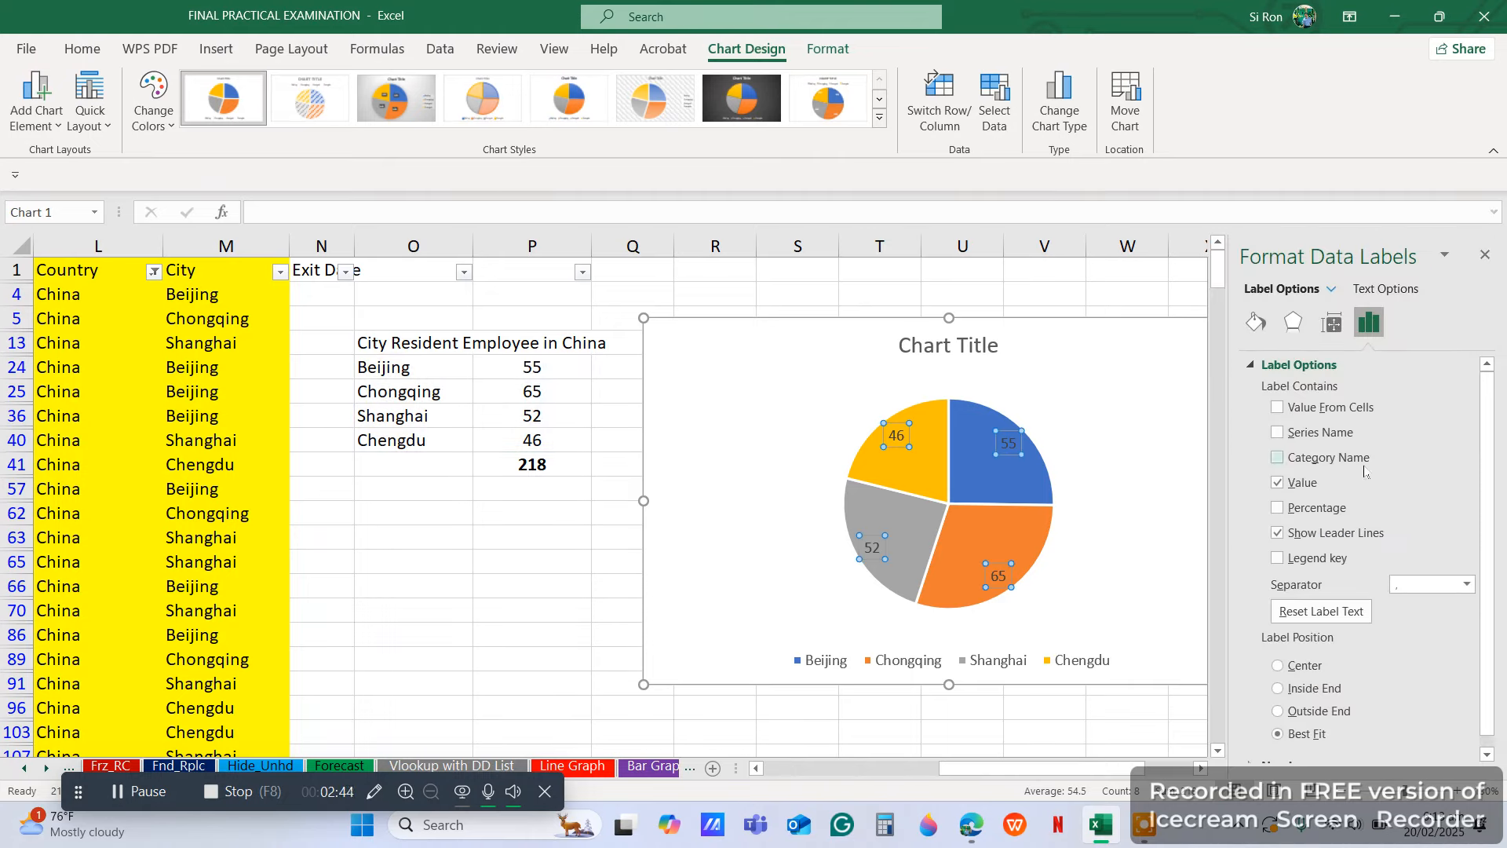
click(1297, 460)
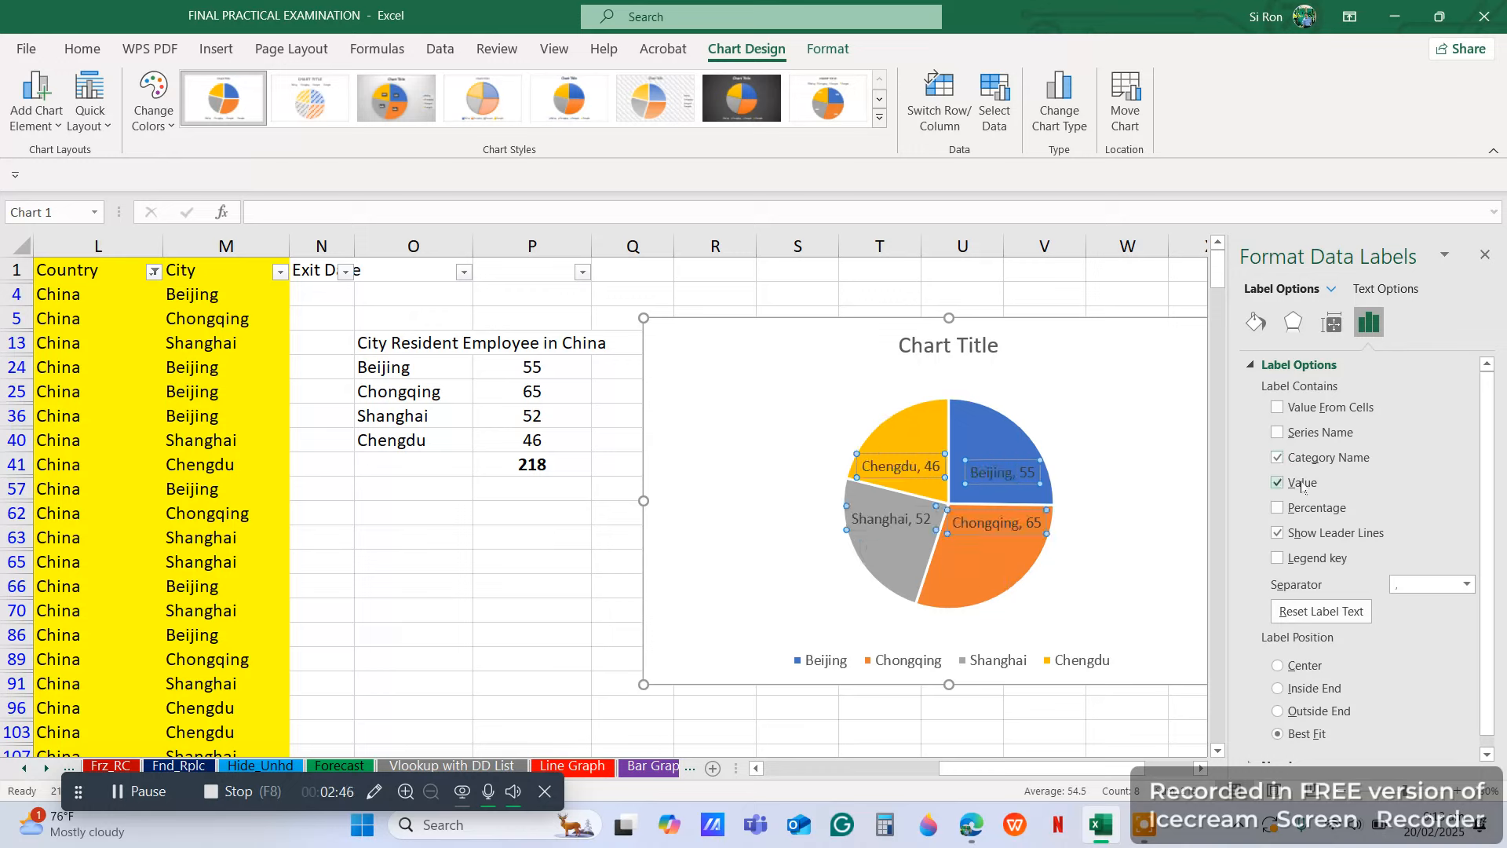
click(1278, 509)
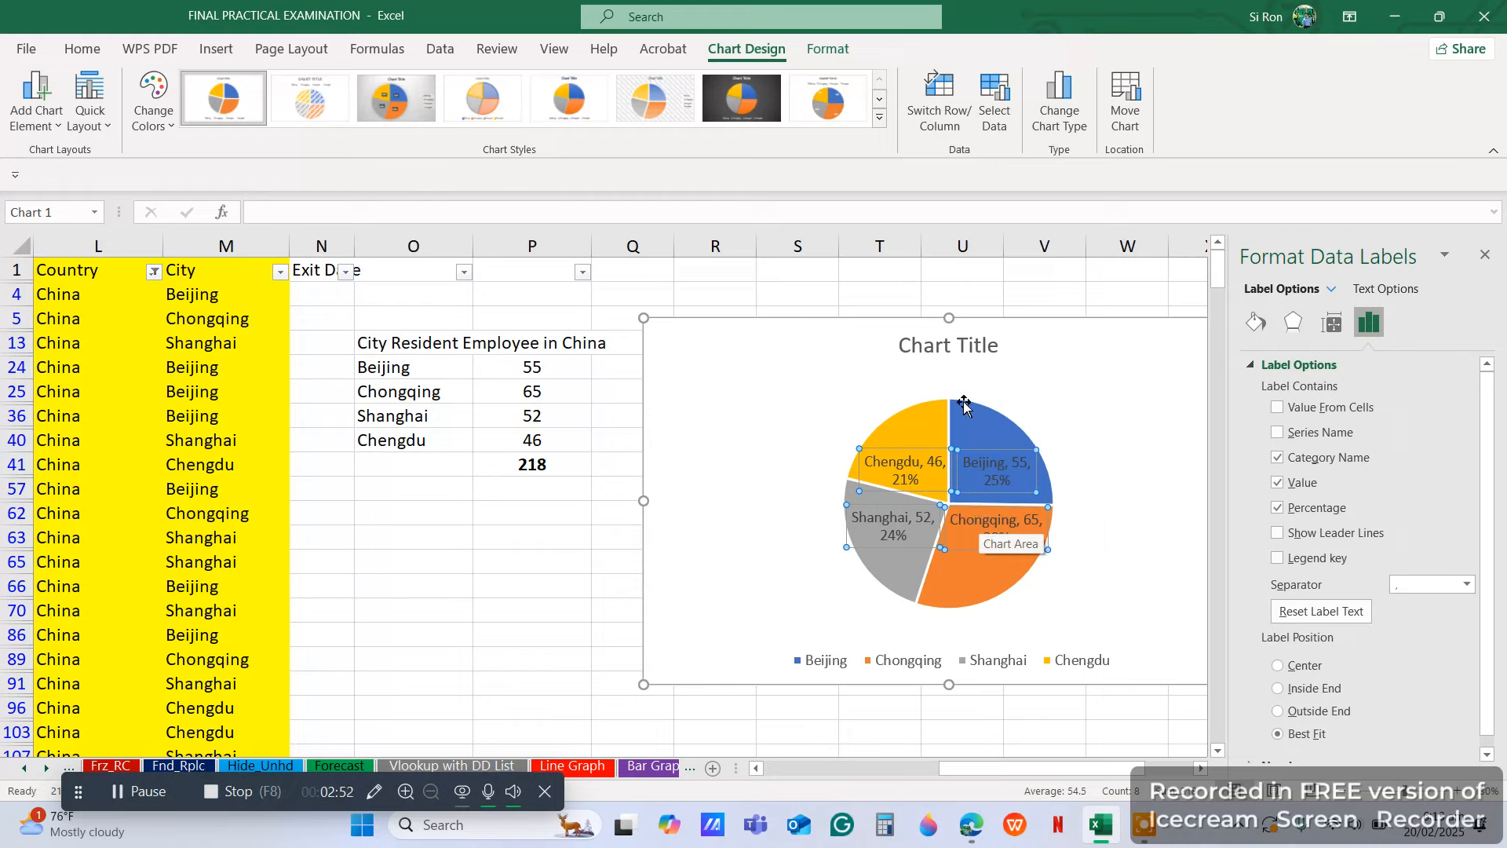
Step: Replace the chart title with the text copied from O13, "City Resident Employee in China"
click(379, 341)
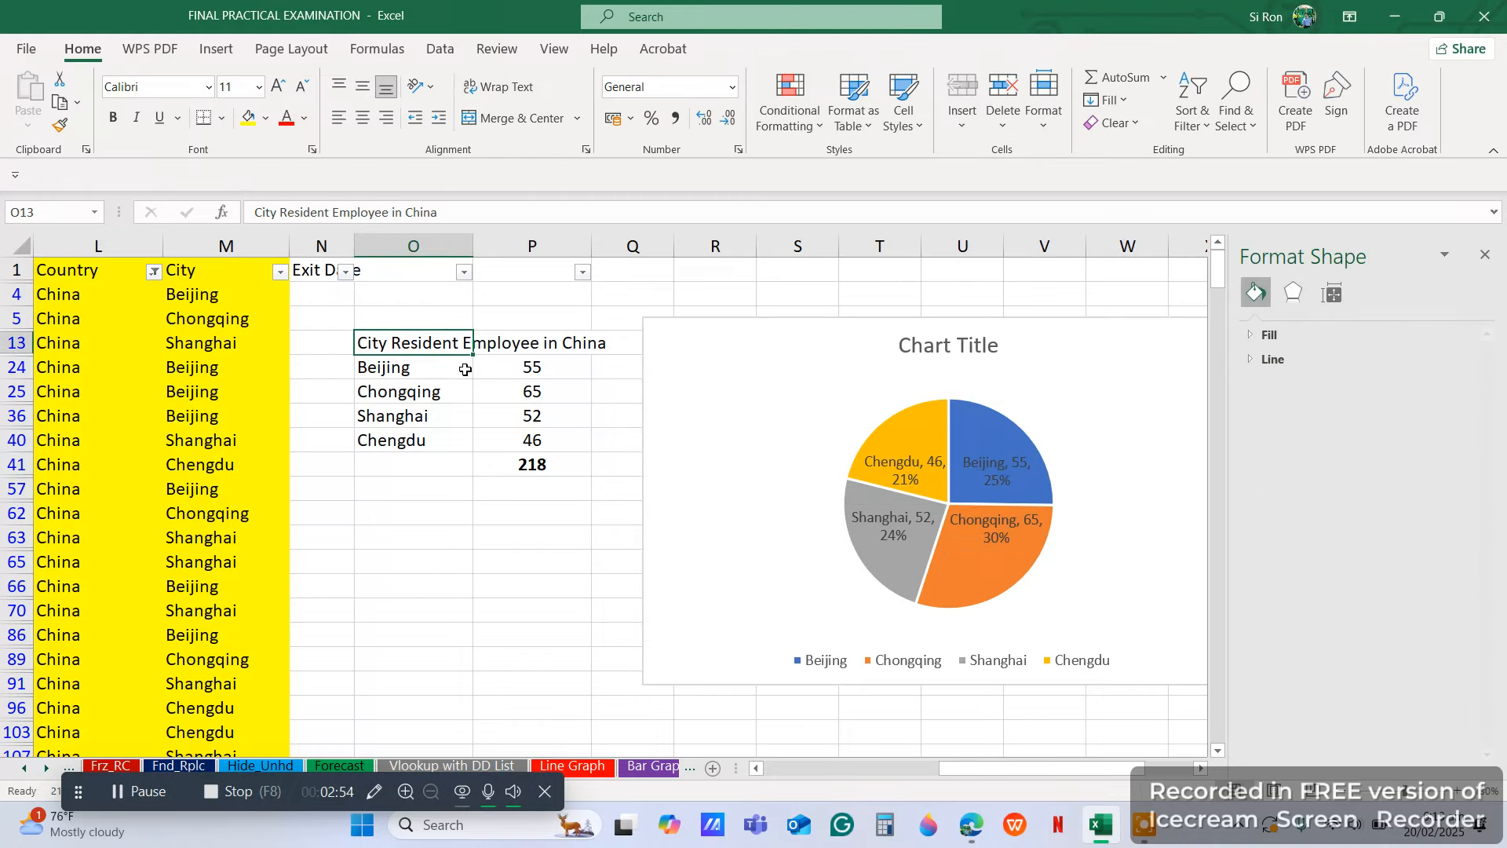
click(59, 102)
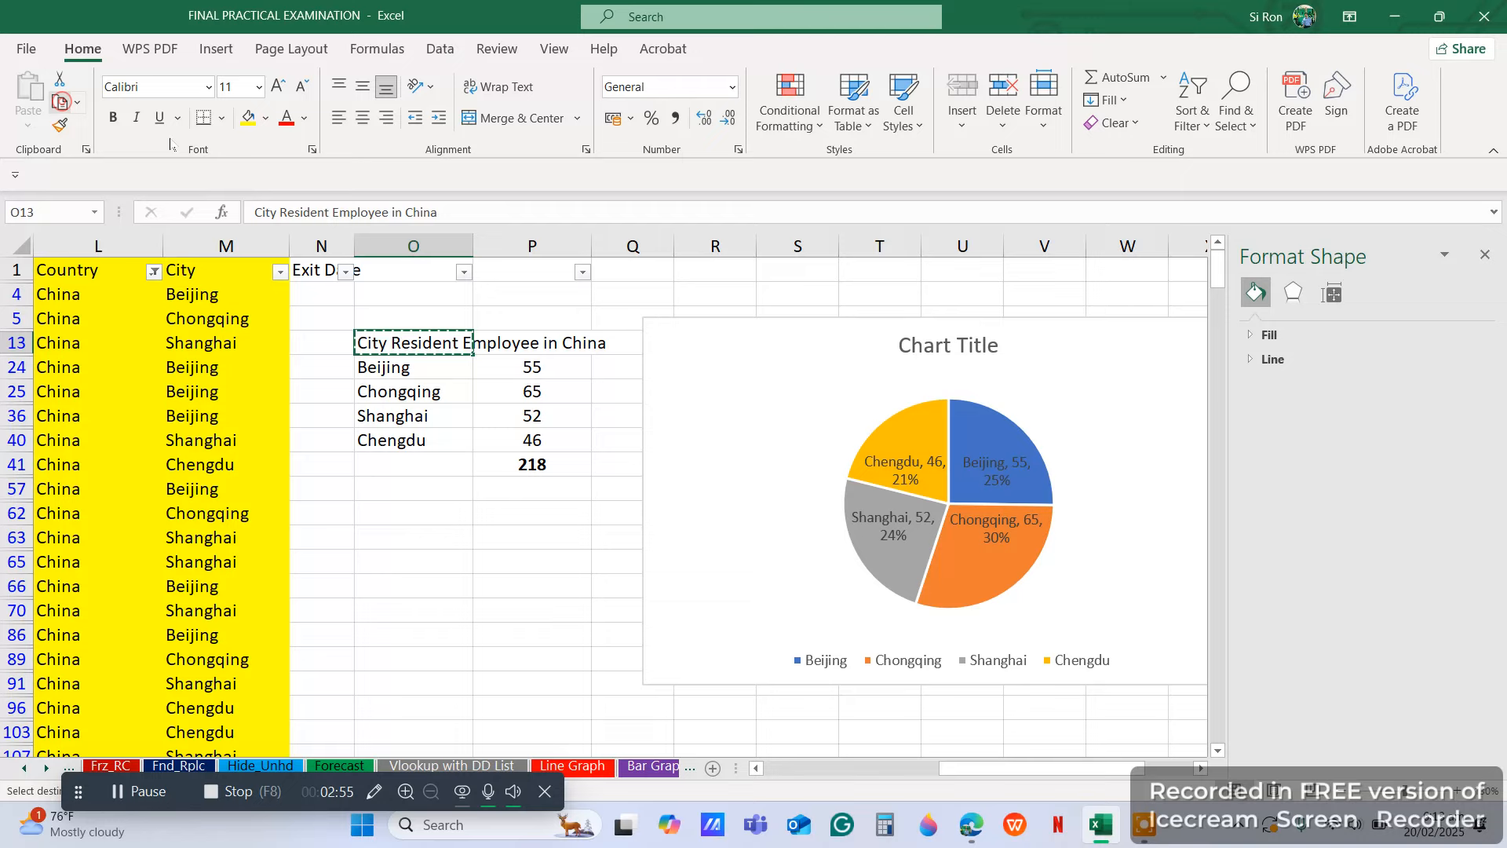
click(946, 346)
click(946, 345)
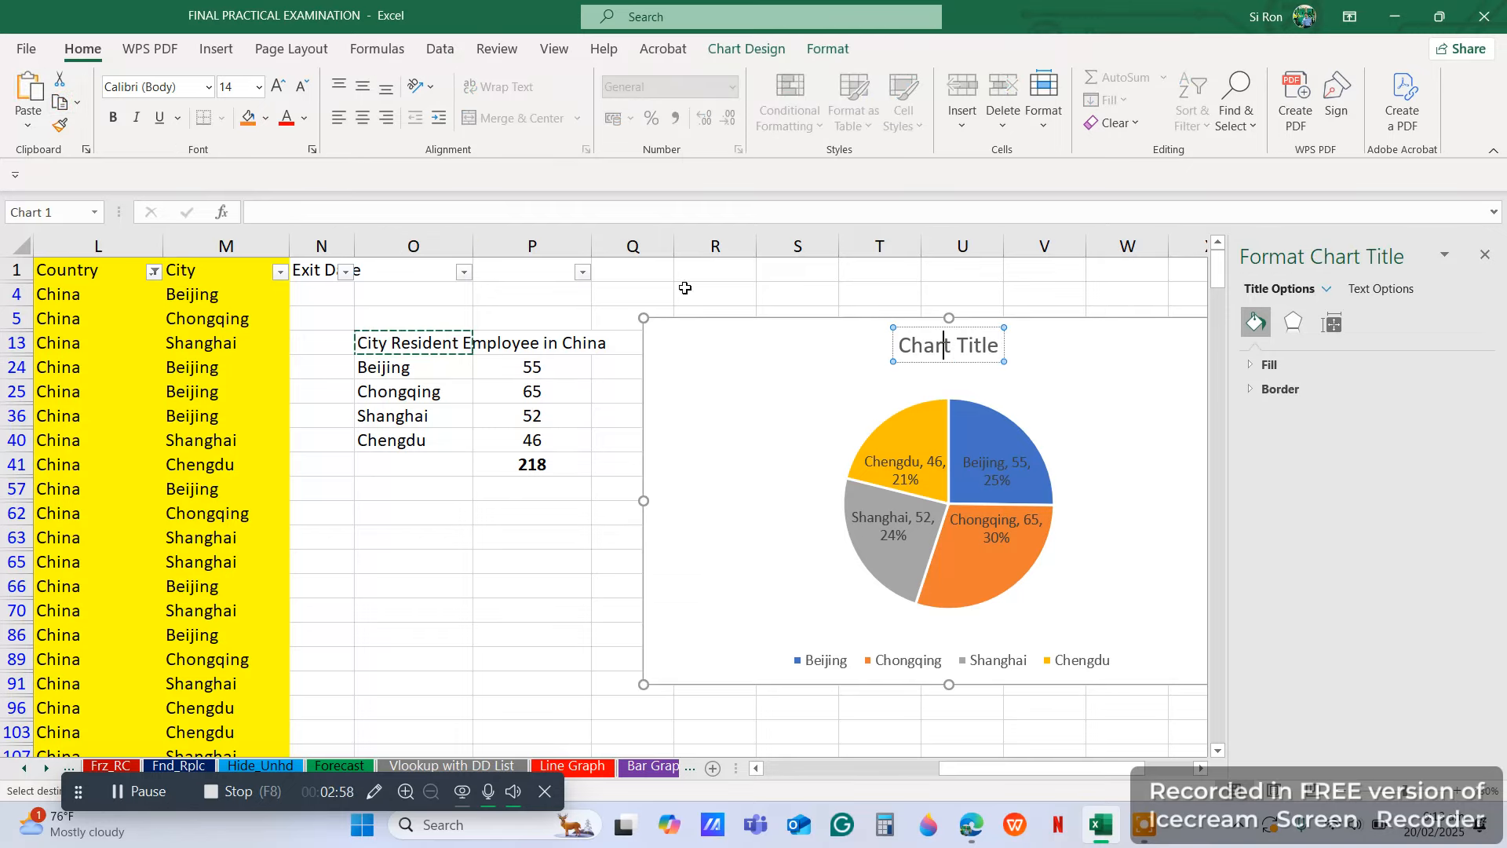
triple_click(916, 335)
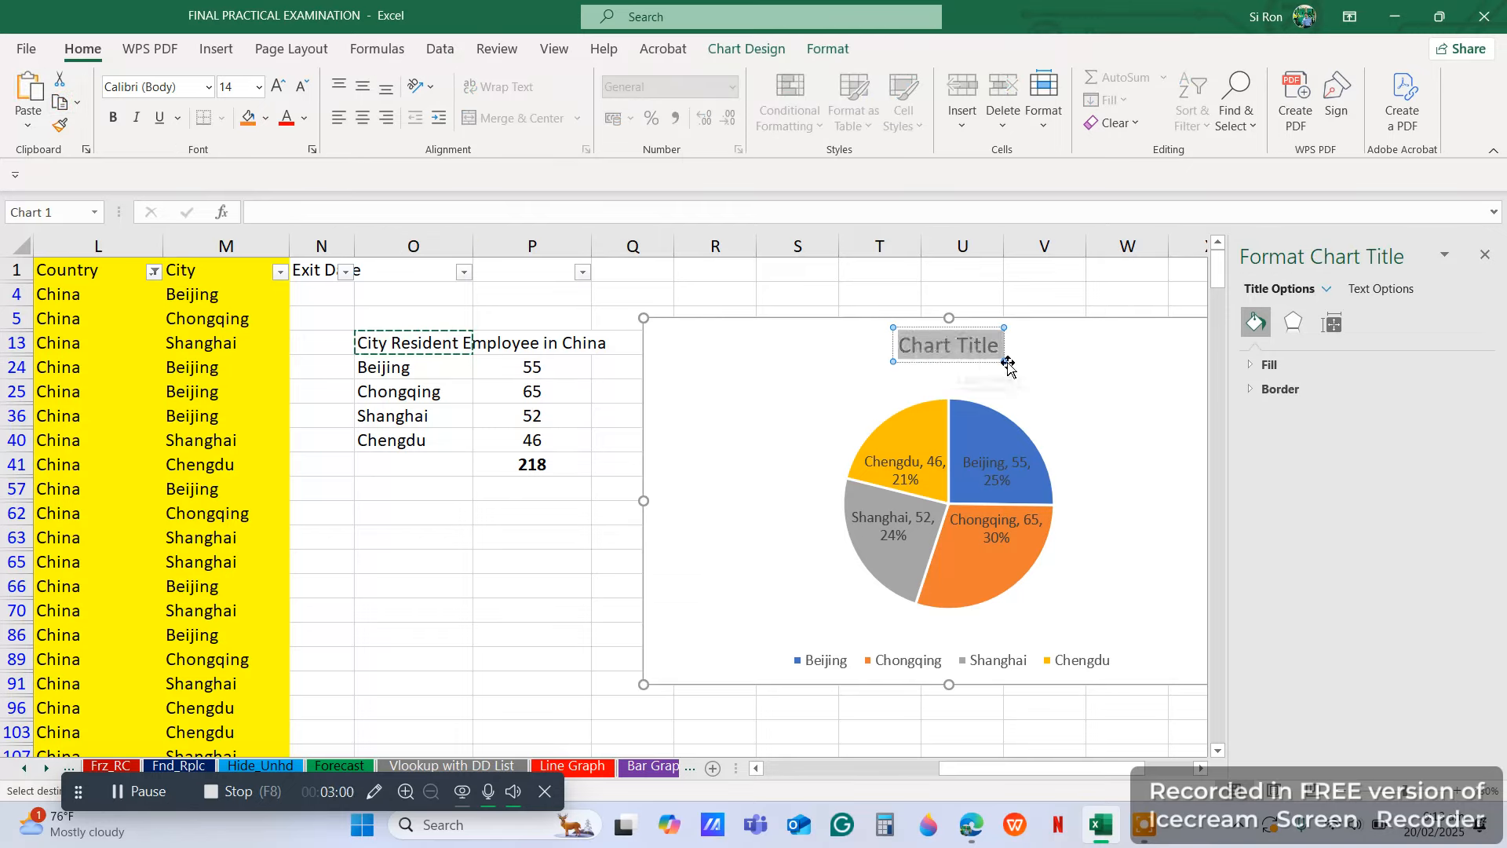
click(28, 91)
click(697, 470)
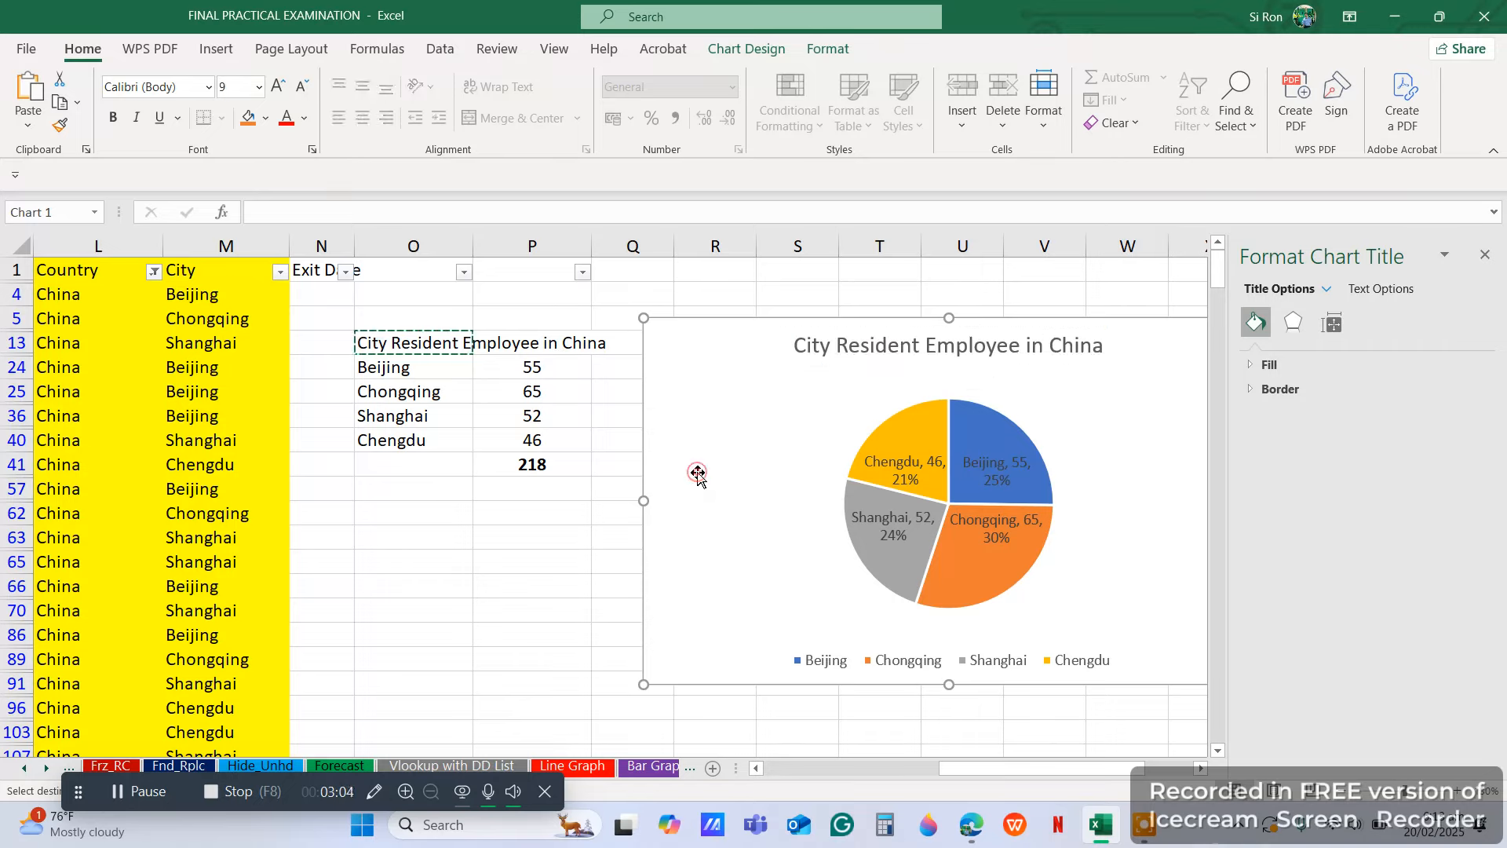
Step: Move the Chengdu, Beijing, Shanghai and Chongqing data labels outside the pie, each next to its own slice
drag(902, 472, 808, 424)
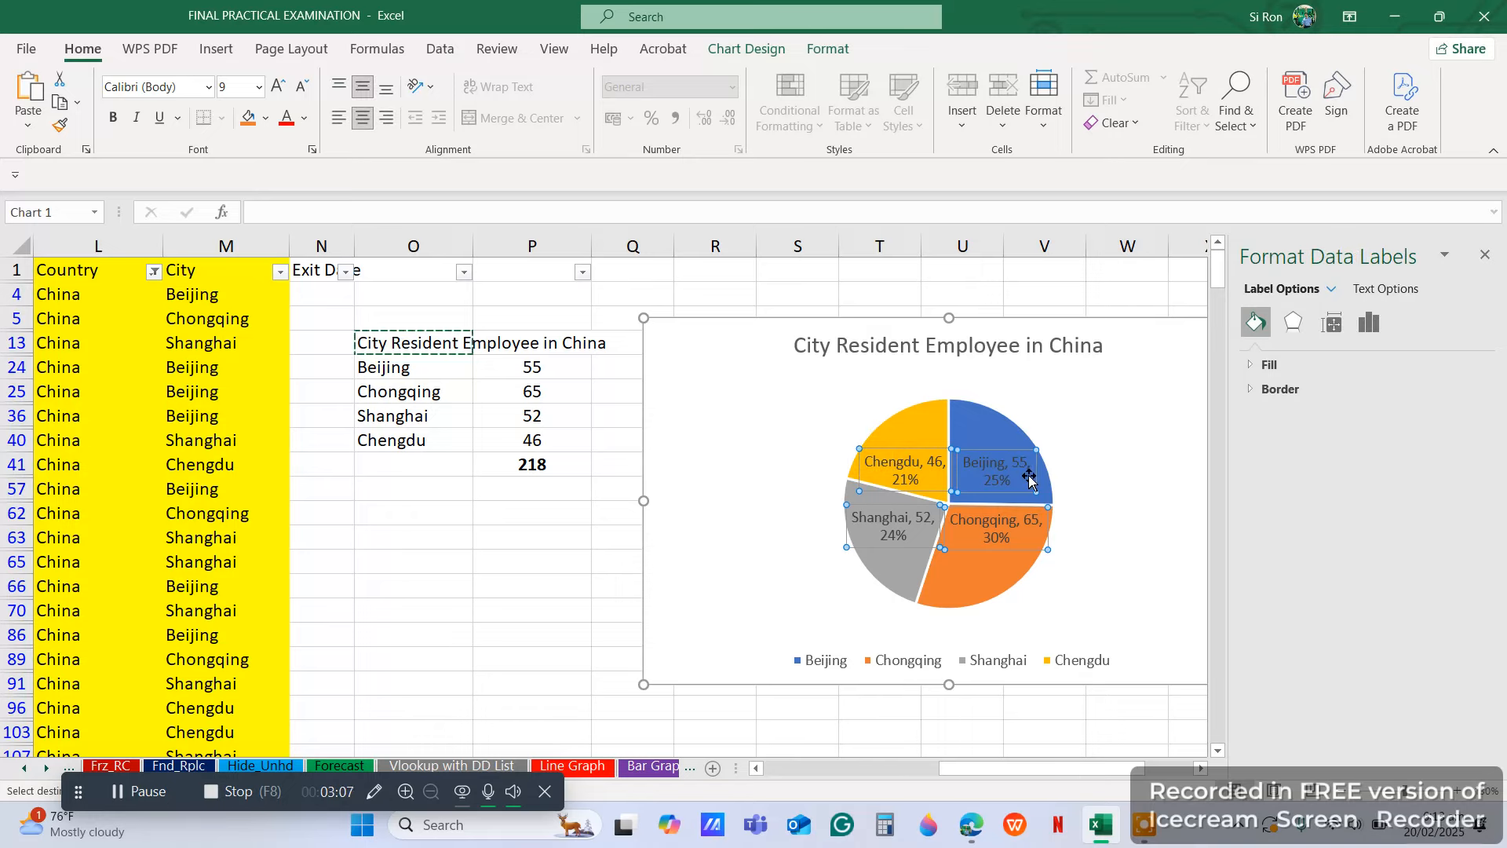
click(908, 465)
drag(908, 464, 808, 403)
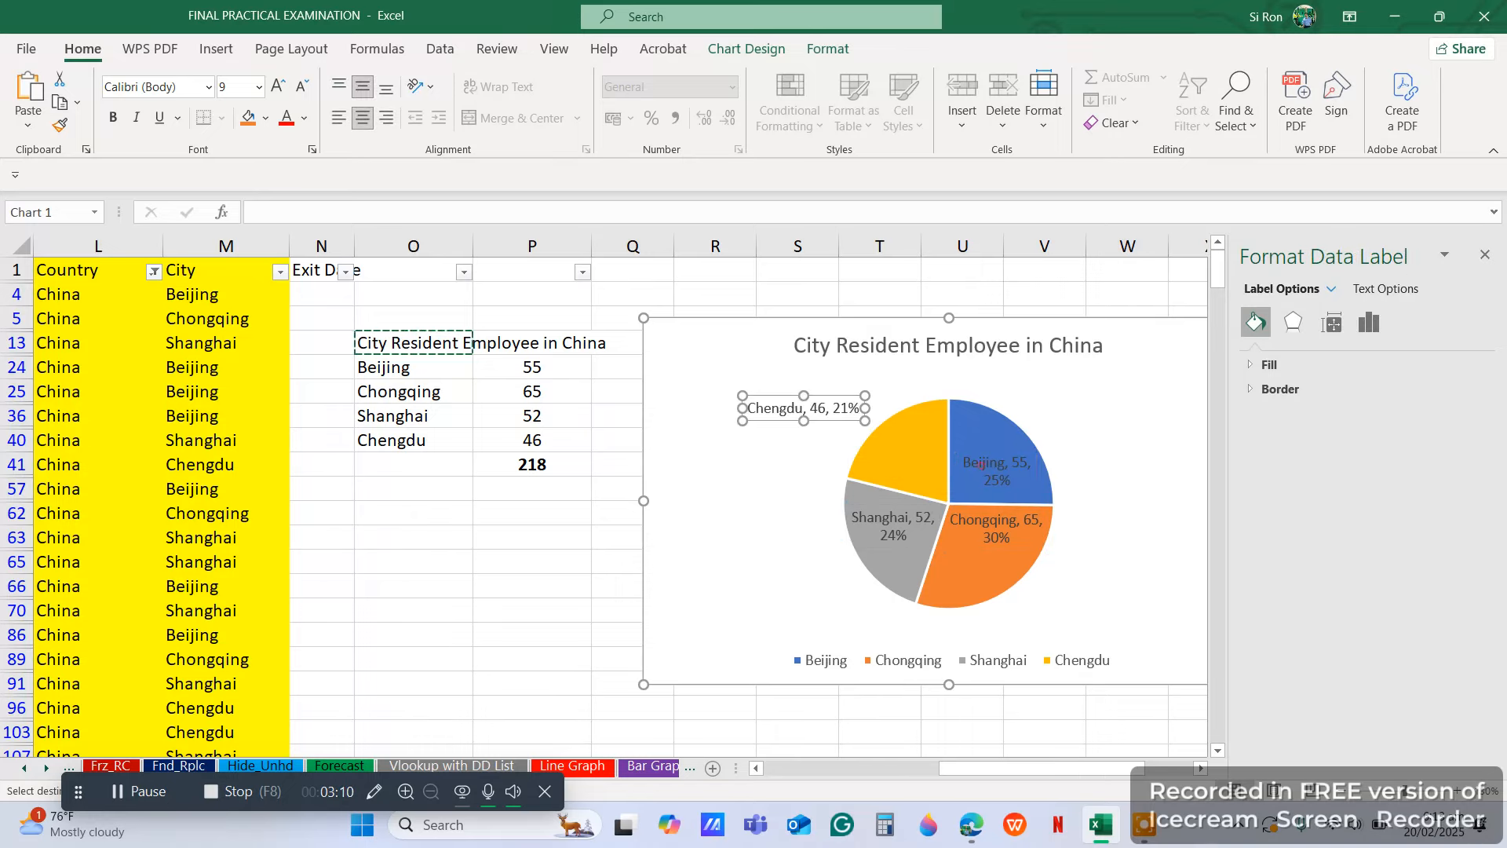
drag(985, 464, 1095, 420)
drag(893, 522, 759, 549)
click(1006, 532)
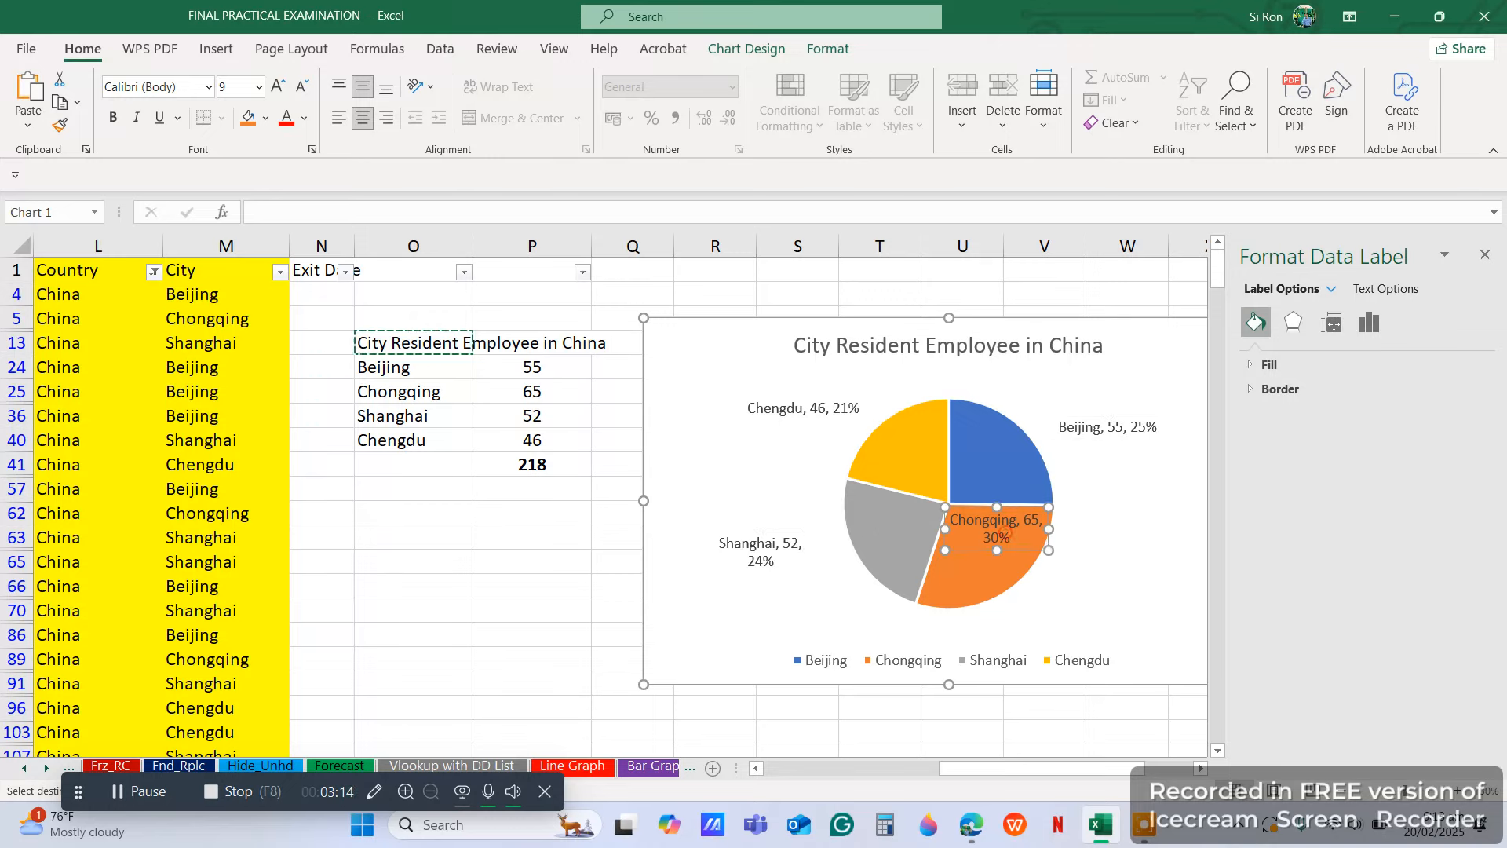
drag(1007, 532, 1118, 581)
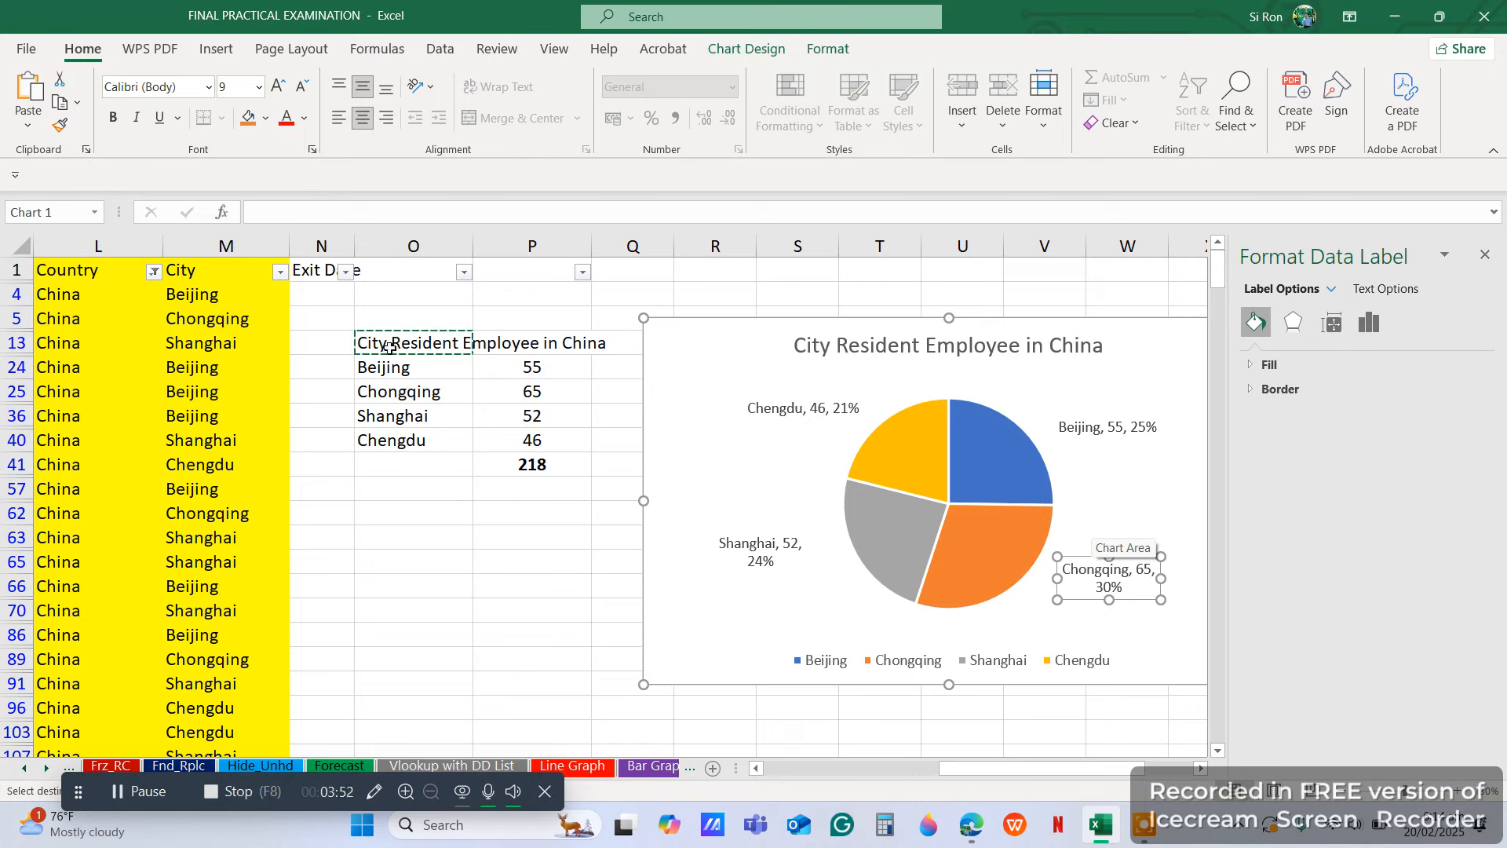
Step: Deselect the chart and close its formatting pane so the whole sheet area is free again
drag(396, 372, 521, 437)
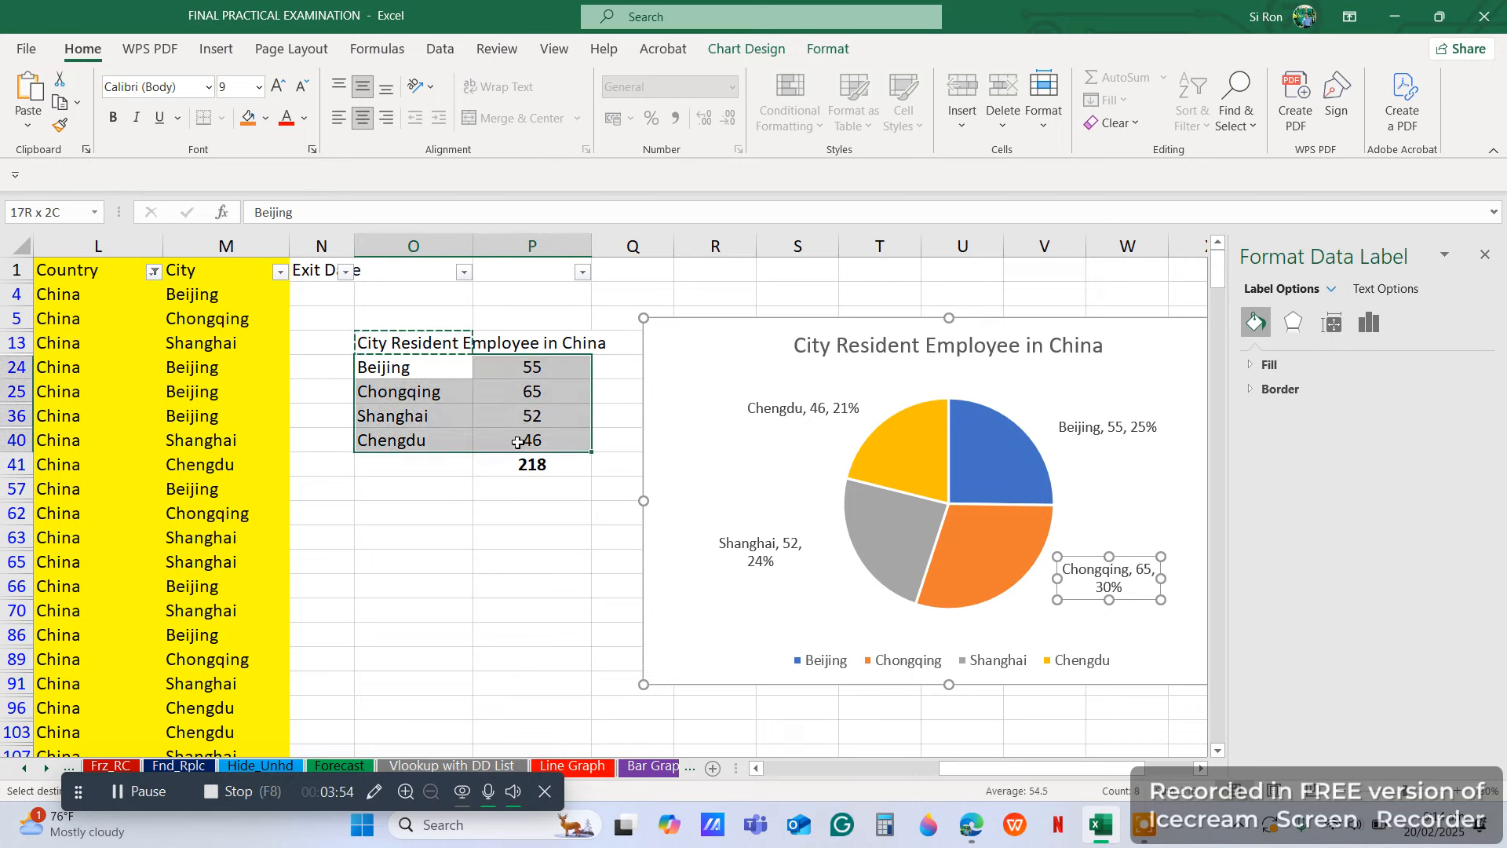
click(521, 437)
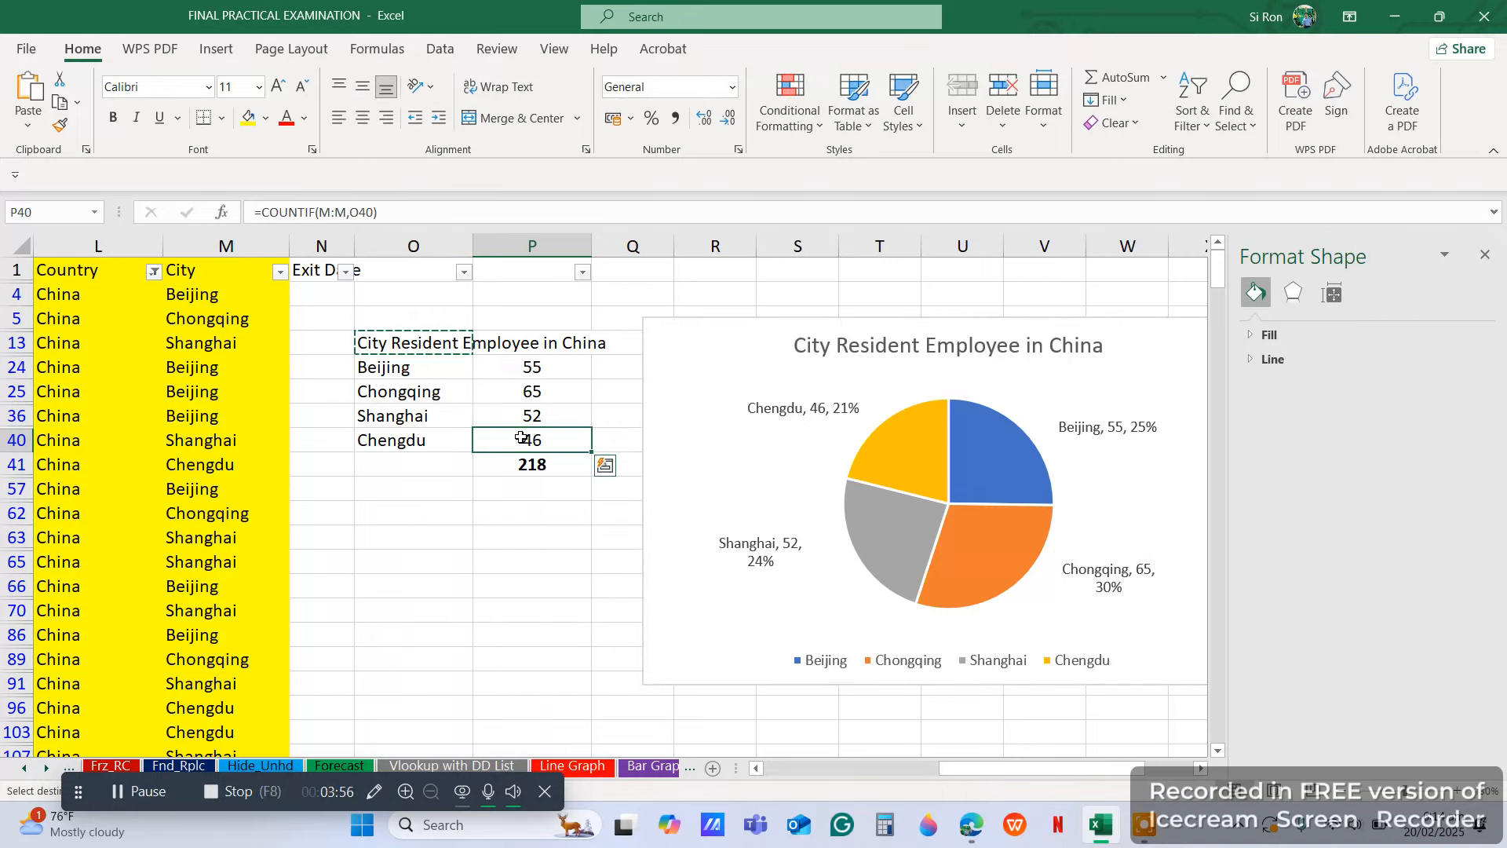
click(475, 492)
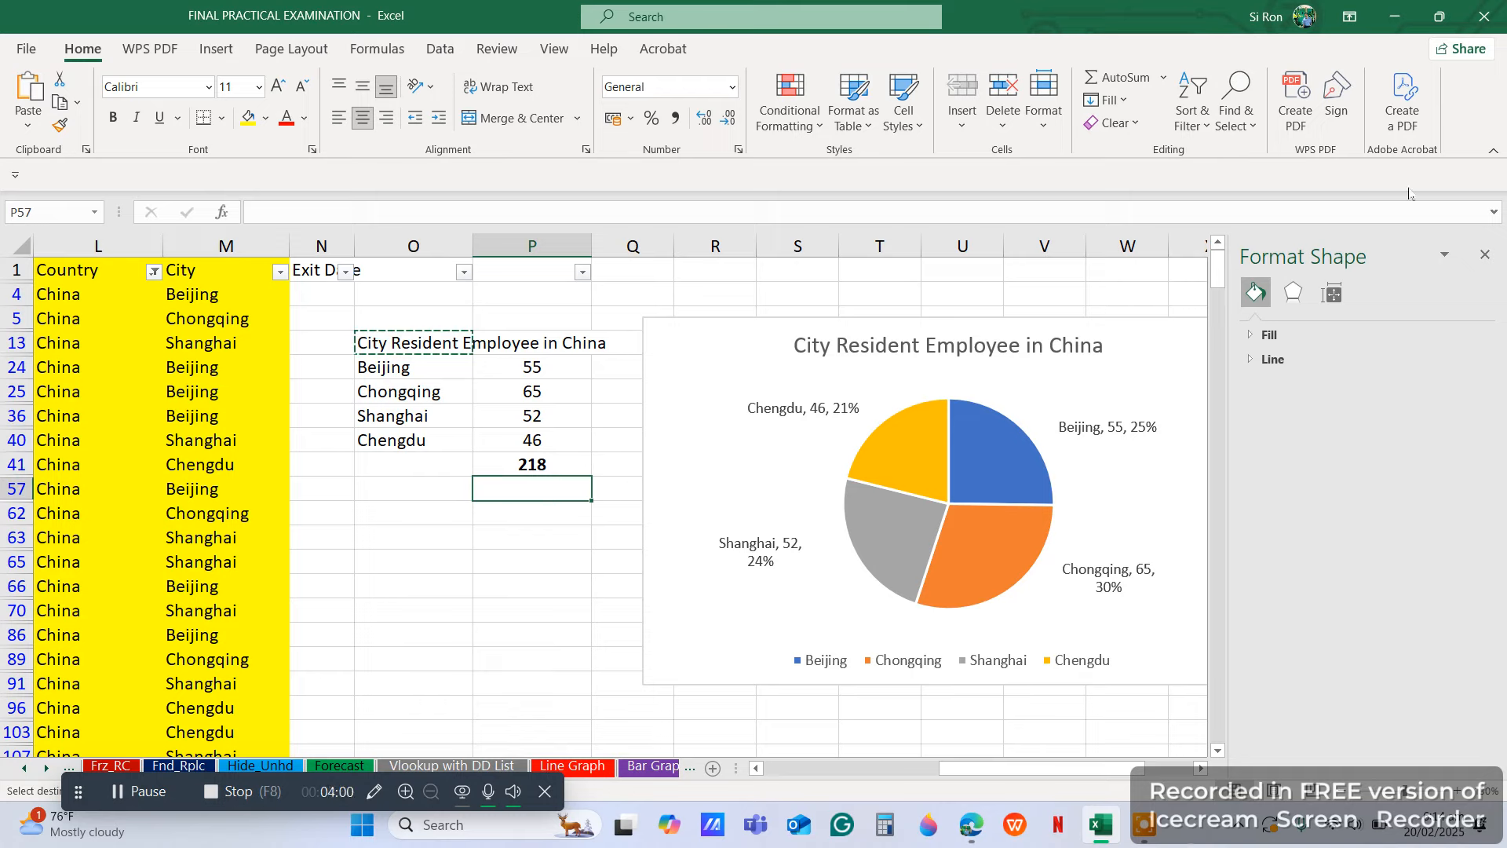
click(1483, 256)
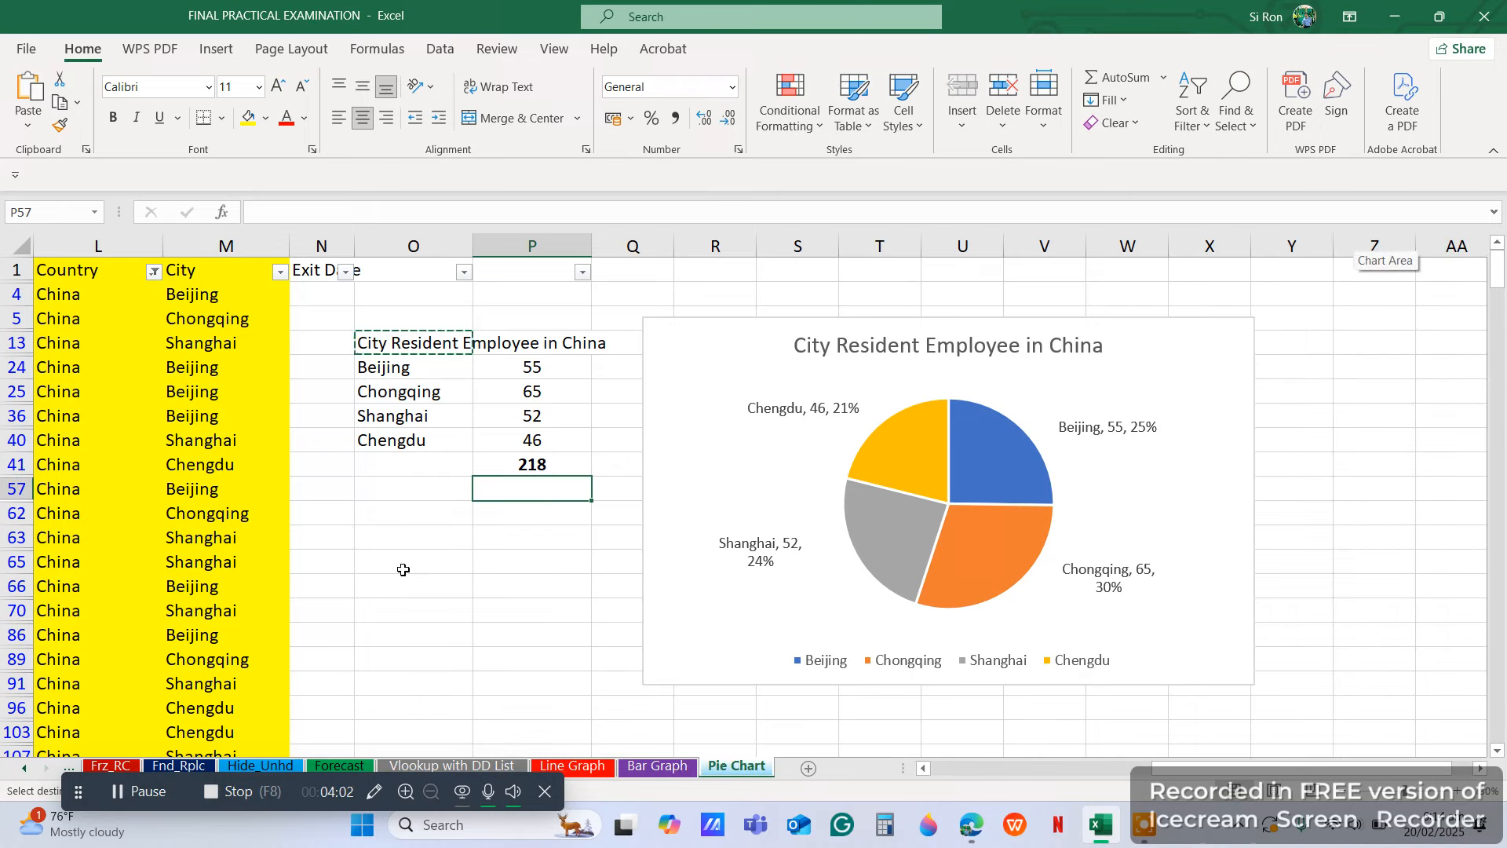
drag(377, 364, 544, 437)
click(541, 620)
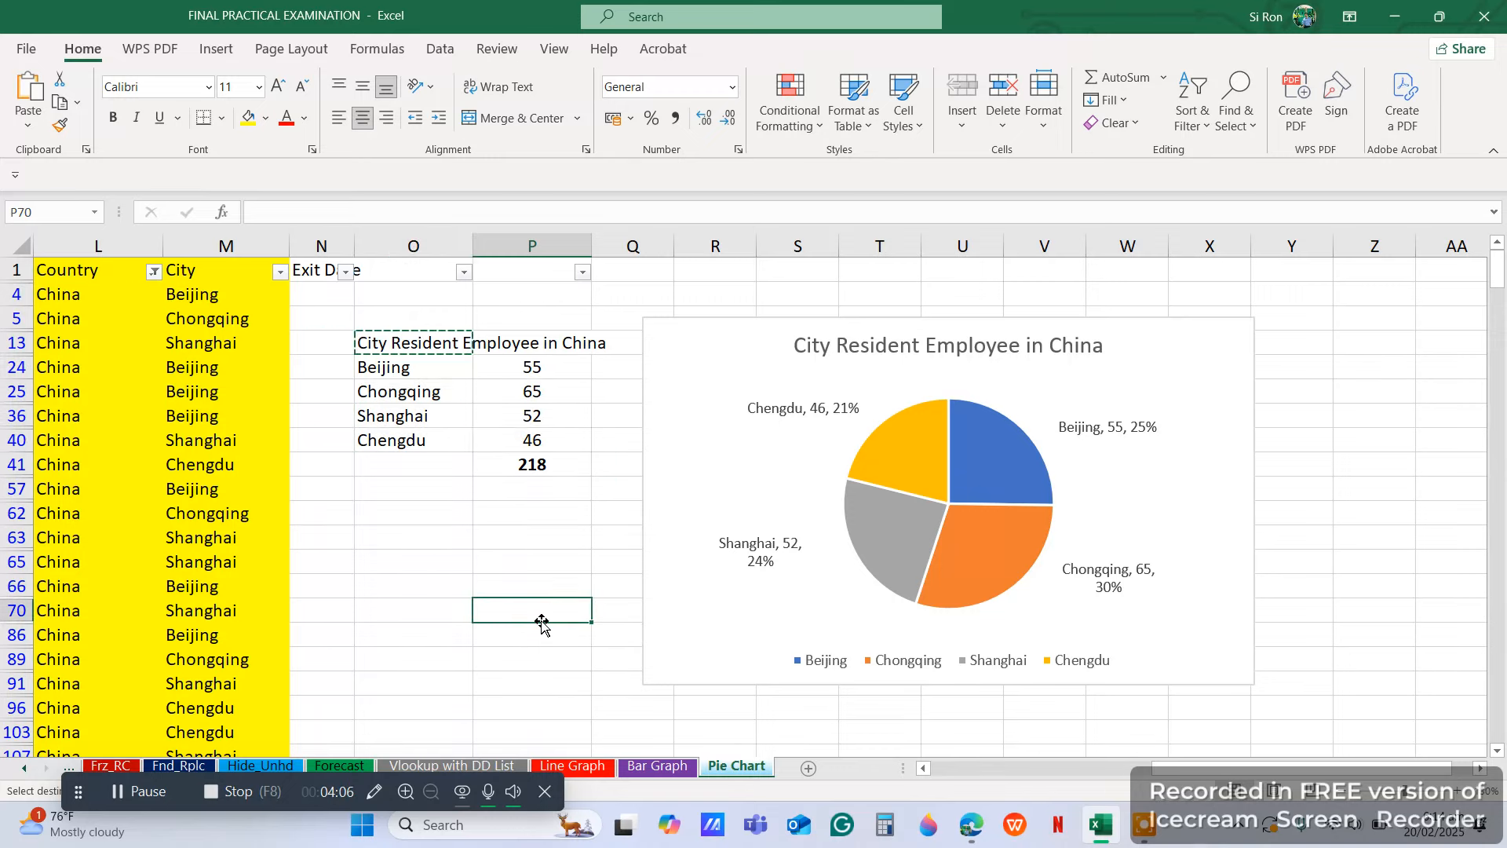